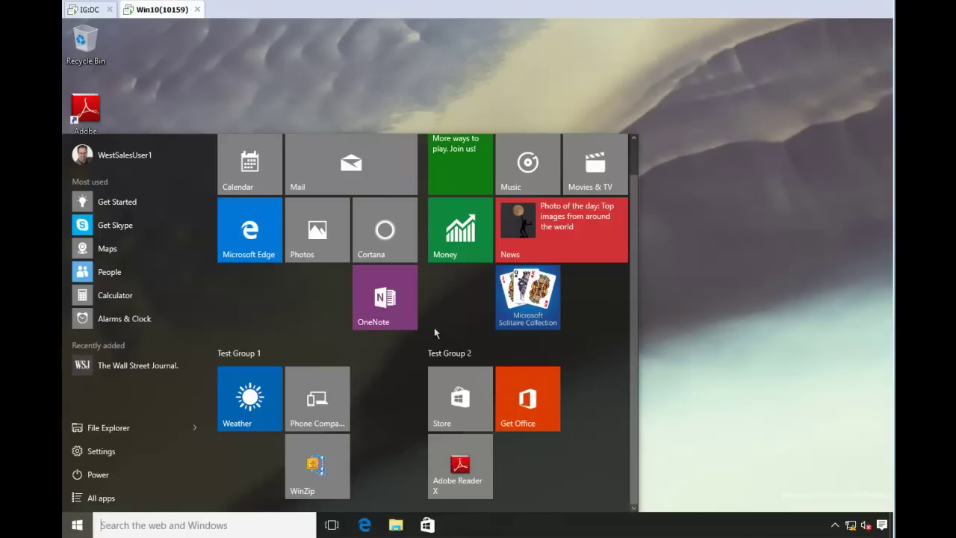
- Move the OneNote tile into a new Start group named 'Test Group 3'
{"action": "left_click_drag", "start_coordinate": [380, 302], "coordinate": [277, 471]}
{"action": "left_click", "coordinate": [261, 453]}
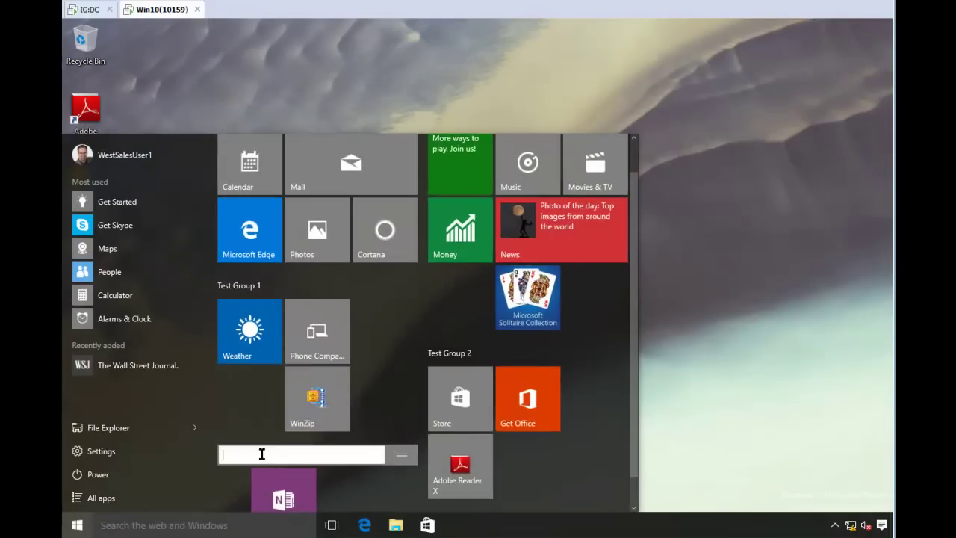
{"action": "type", "text": "Test Group 3"}
- Launch OneNote, Weather and WinZip from their tiles, closing each app after it opens
{"action": "left_click", "coordinate": [297, 478]}
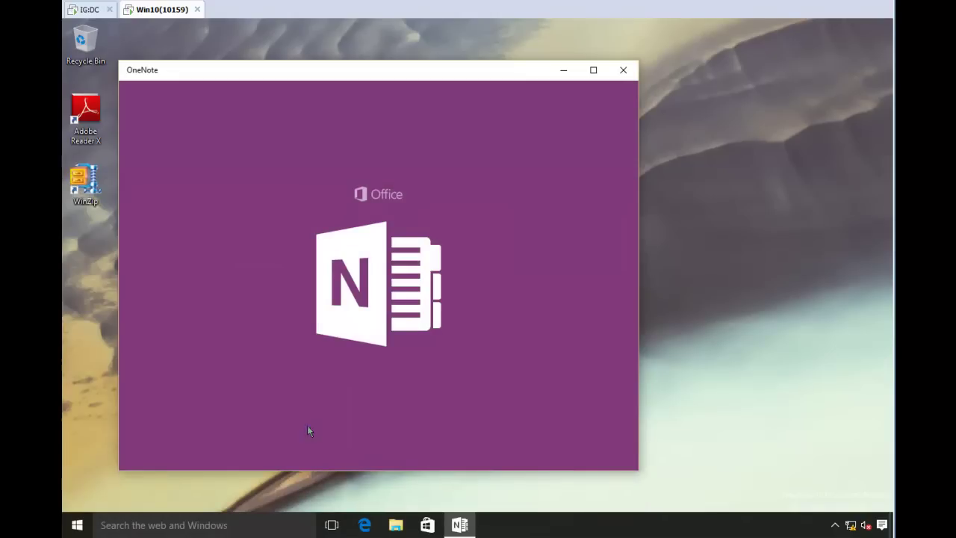
{"action": "left_click", "coordinate": [623, 70]}
{"action": "left_click", "coordinate": [77, 525]}
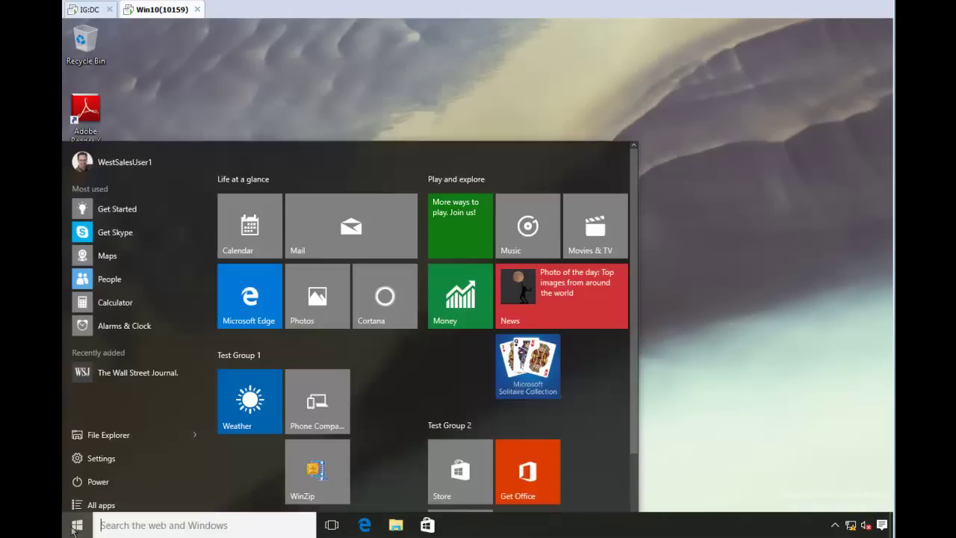
{"action": "scroll", "coordinate": [373, 432], "scroll_direction": "down", "scroll_amount": 2}
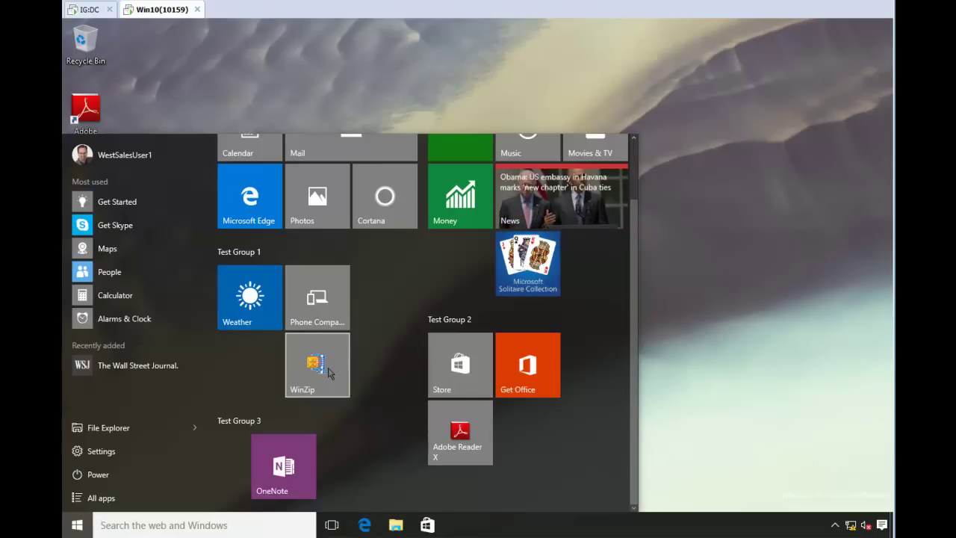
{"action": "left_click", "coordinate": [257, 317]}
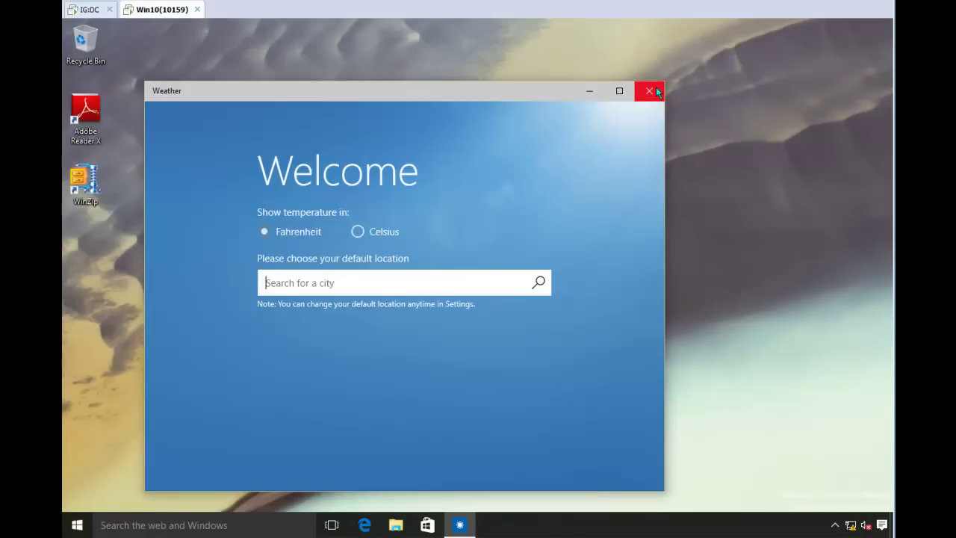
{"action": "left_click", "coordinate": [654, 88]}
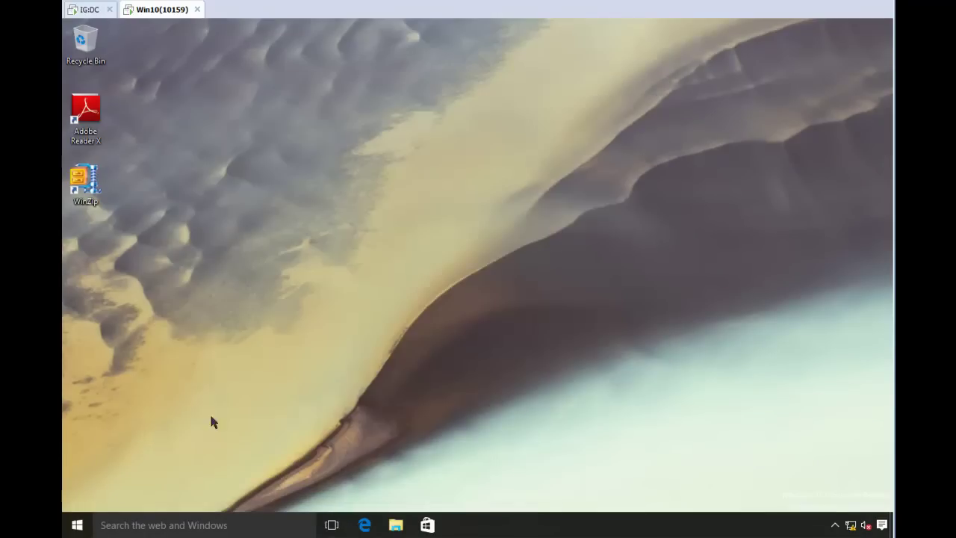
{"action": "left_click", "coordinate": [77, 525]}
{"action": "left_click", "coordinate": [312, 446]}
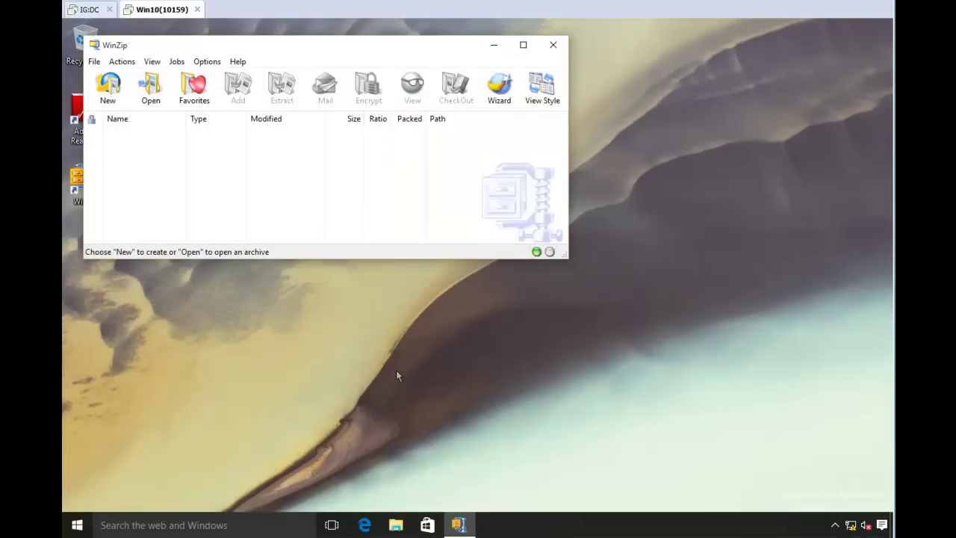
{"action": "left_click", "coordinate": [553, 47]}
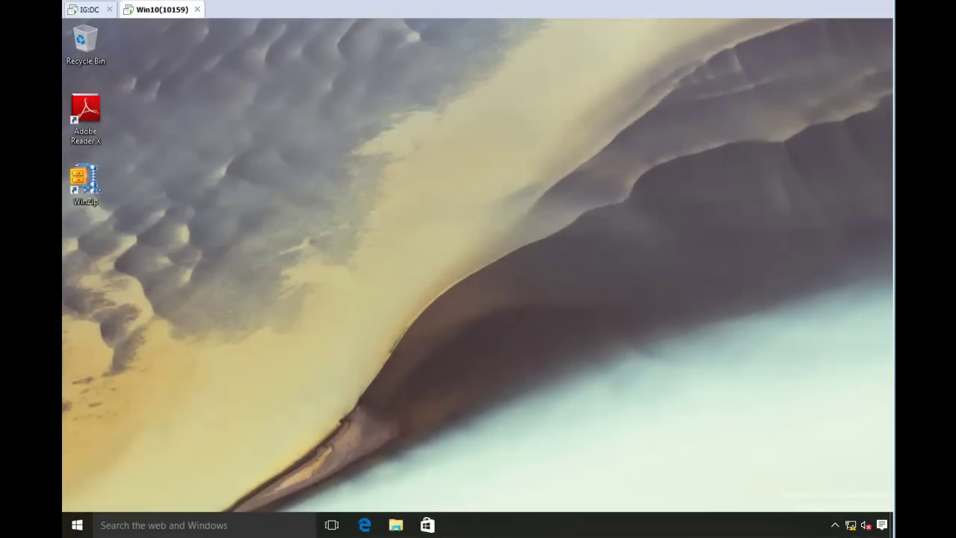
- Search the Start menu for 'power' and open Windows PowerShell
{"action": "key", "text": "super"}
{"action": "scroll", "coordinate": [380, 388], "scroll_direction": "down", "scroll_amount": 2}
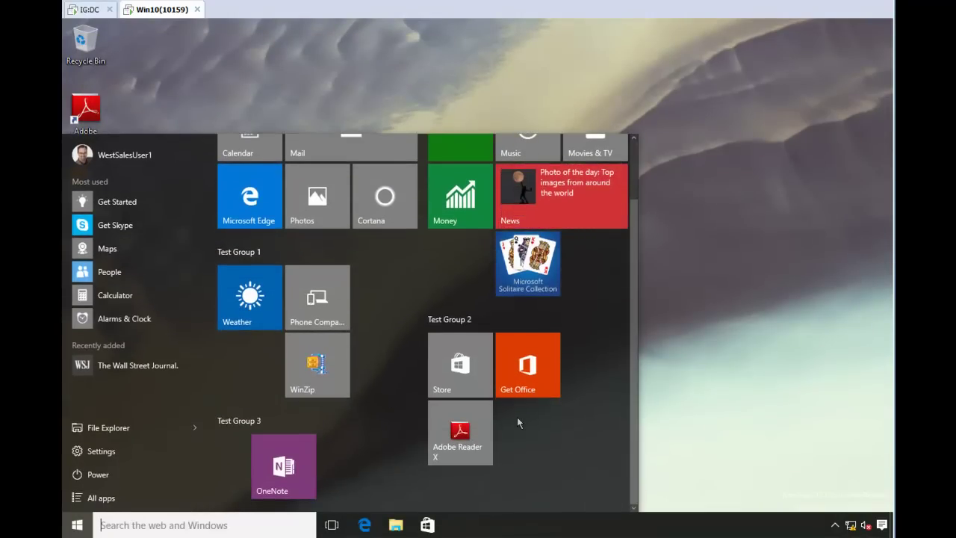
{"action": "left_click", "coordinate": [127, 525]}
{"action": "type", "text": "power"}
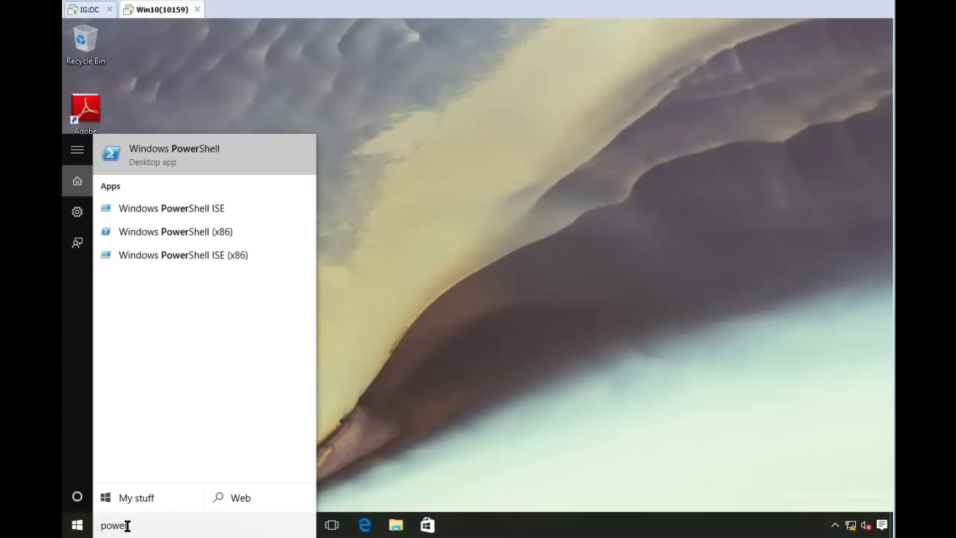
{"action": "left_click", "coordinate": [203, 162]}
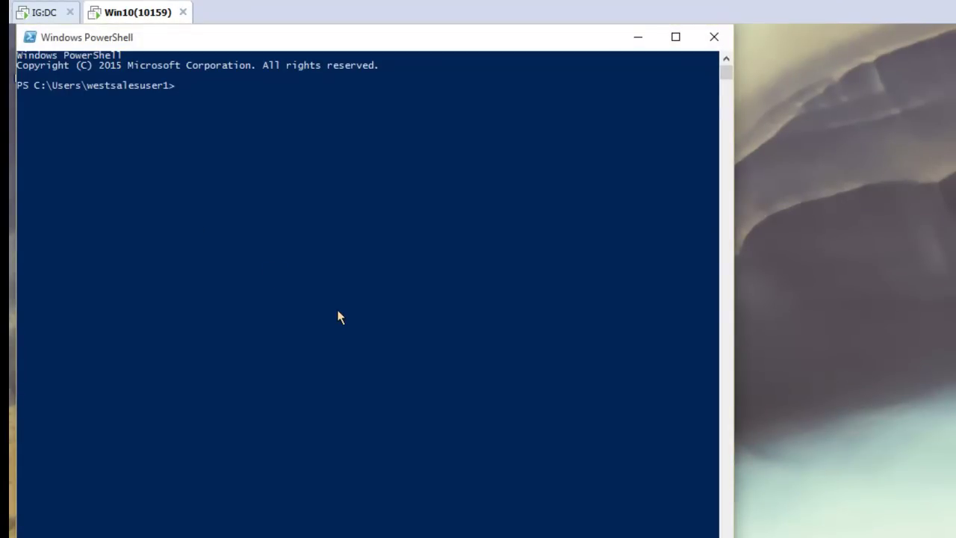
- Run get-help Export-StartLayout to display the cmdlet's syntax
{"action": "type", "text": "export-layout"}
{"action": "key", "text": "Home"}
{"action": "type", "text": "get-help"}
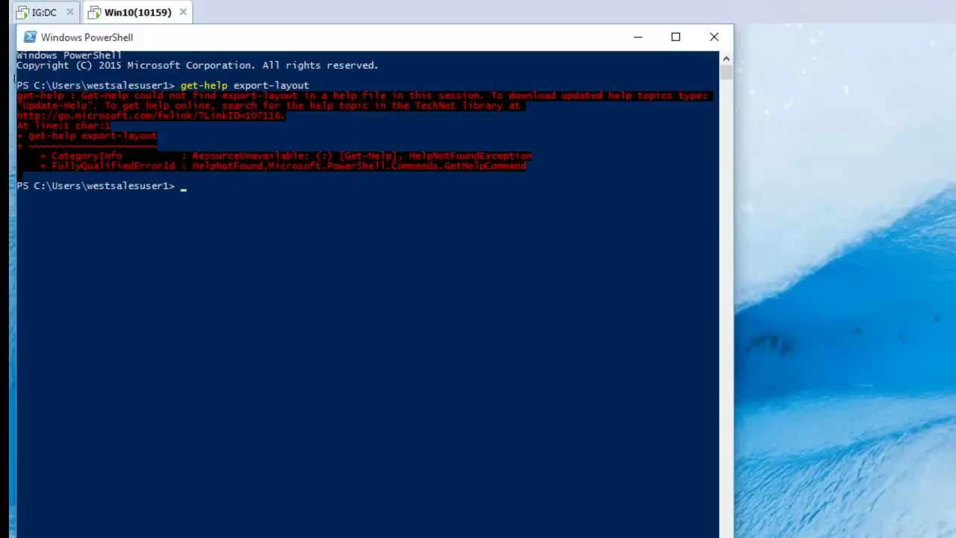
{"action": "left_click", "coordinate": [483, 458]}
{"action": "type", "text": "get-help export-st"}
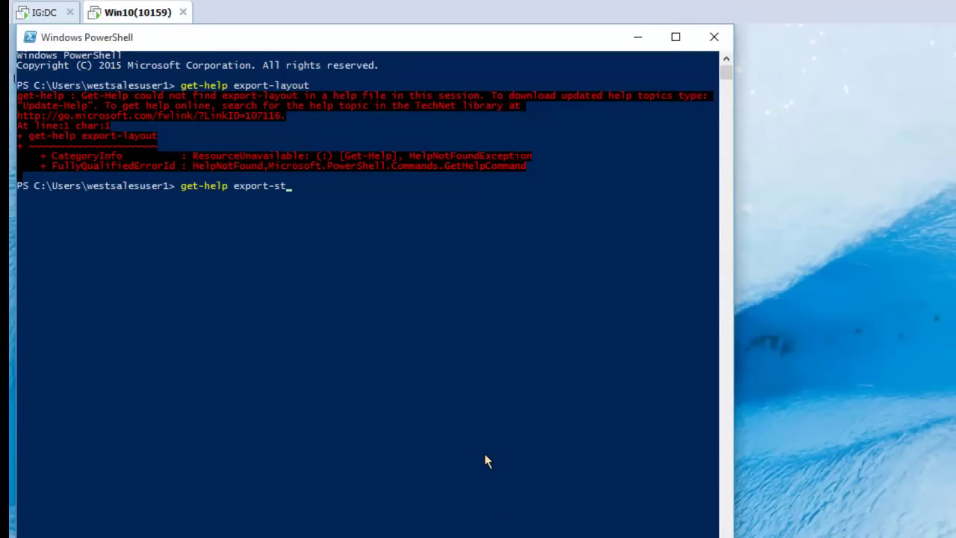
{"action": "type", "text": "artl"}
{"action": "key", "text": "Tab"}
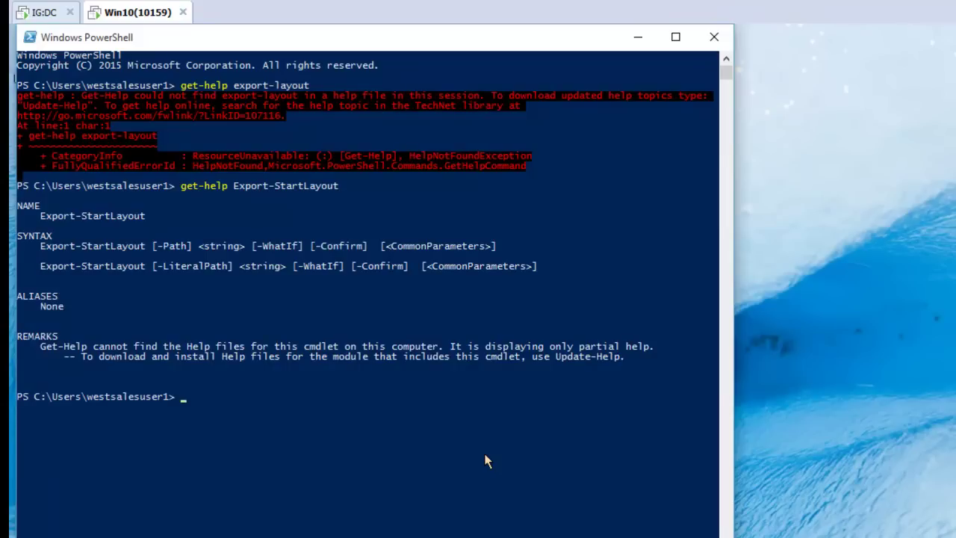
- Enter Export-StartLayout -path .\start123.xml, then begin a notepad command for the file
{"action": "type", "text": "export-st"}
{"action": "key", "text": "Tab"}
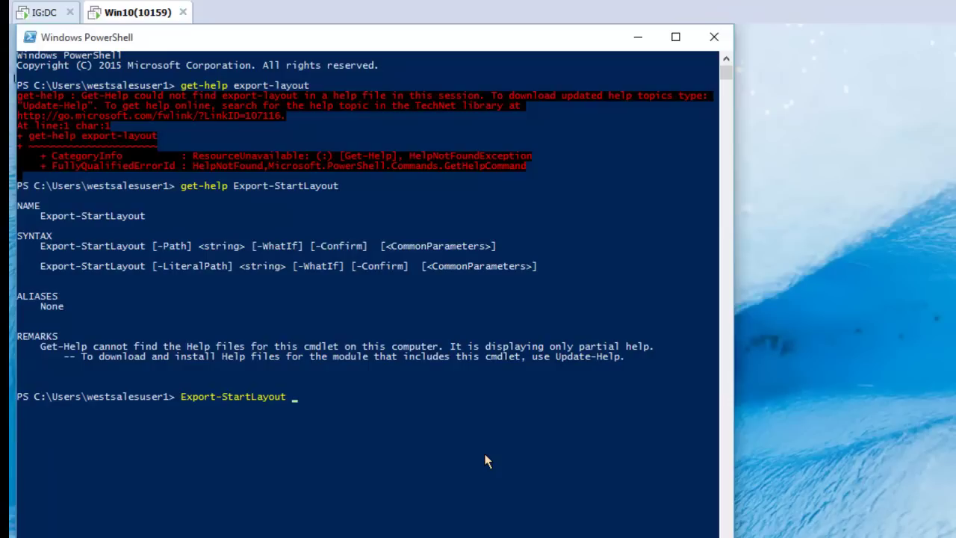
{"action": "type", "text": "-path .\\start123.xm"}
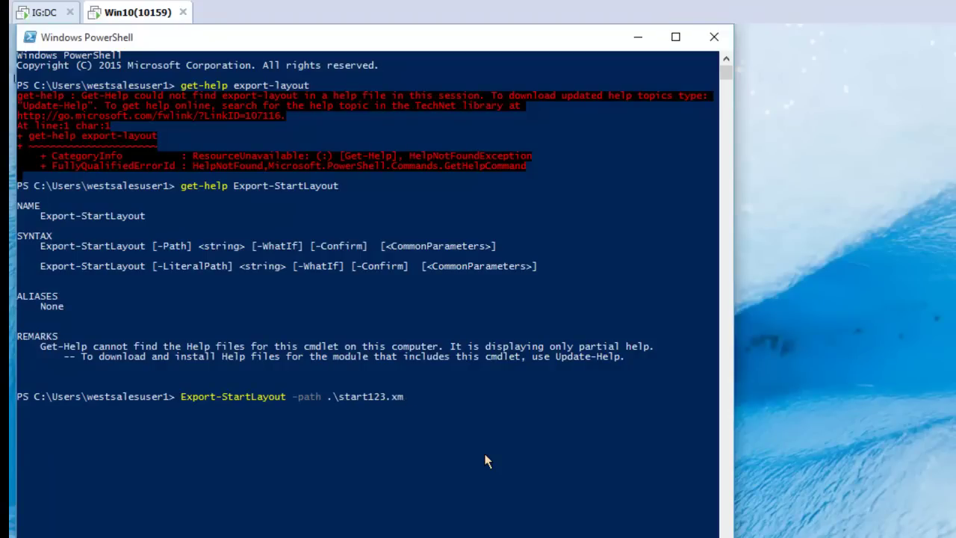
{"action": "type", "text": "l "}
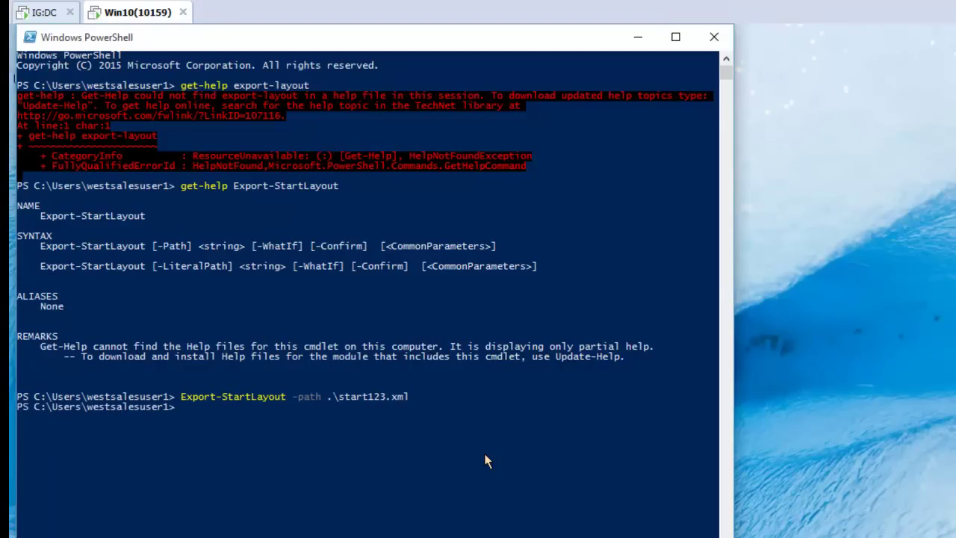
{"action": "type", "text": "notepad st"}
- Open start123.xml in Notepad and compare its Test Group entries with the Start menu
{"action": "key", "text": "Tab"}
{"action": "key", "text": "Tab"}
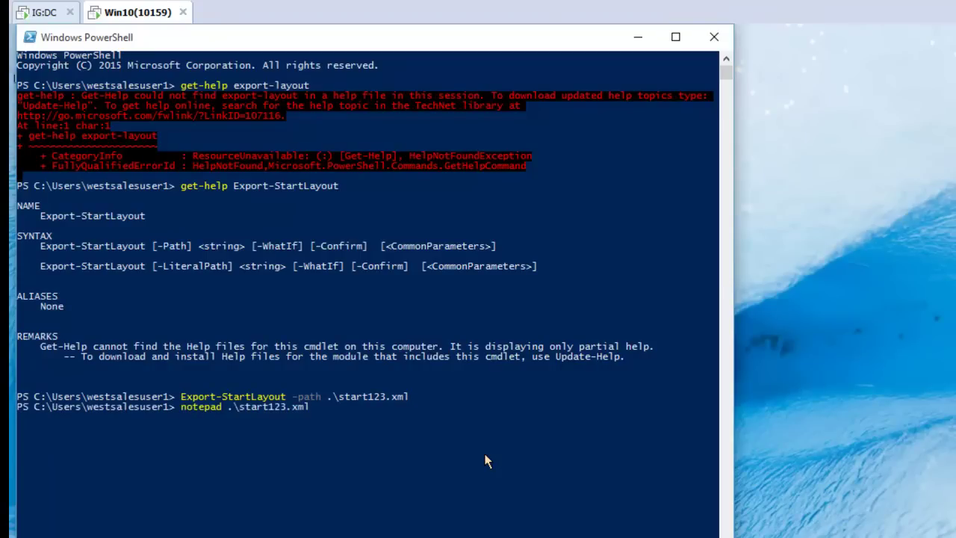
{"action": "key", "text": "Return"}
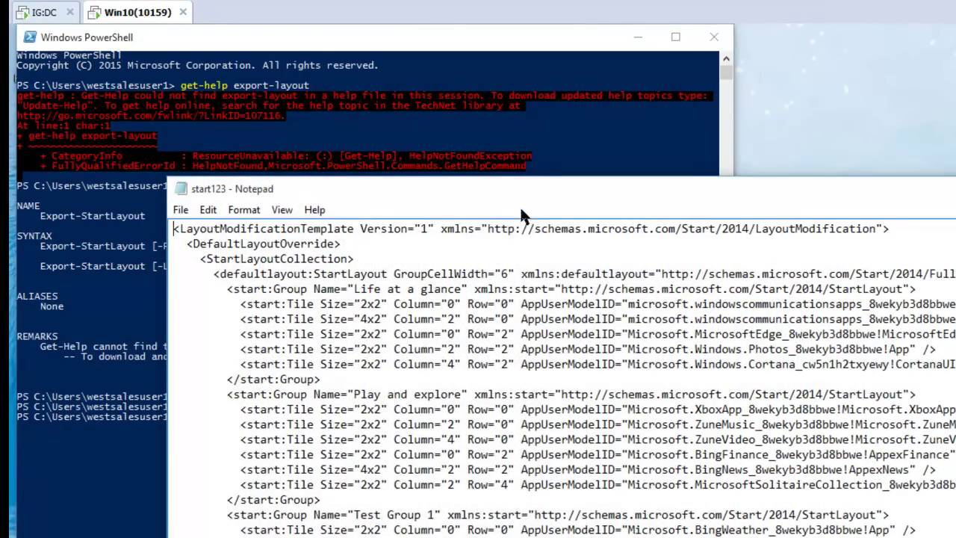
{"action": "left_click_drag", "start_coordinate": [535, 188], "coordinate": [490, 66]}
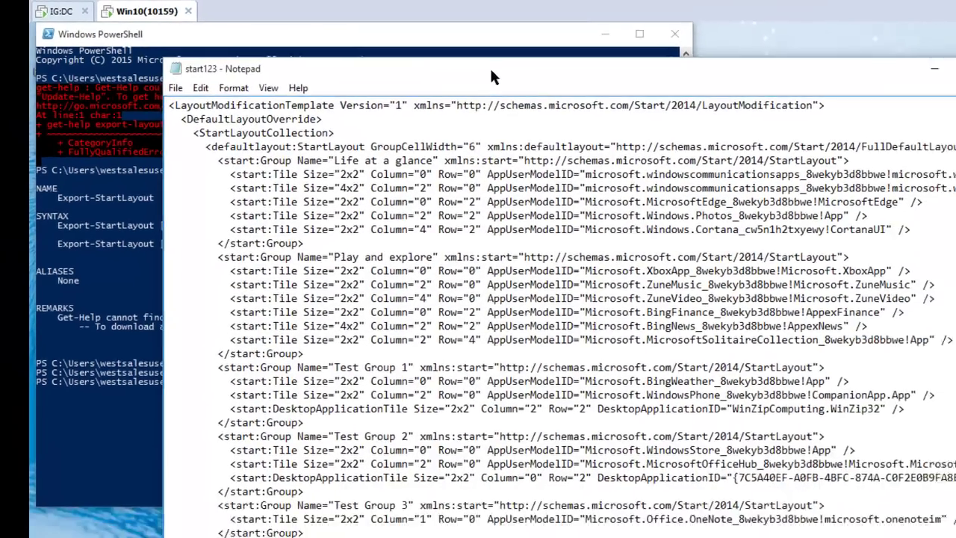
{"action": "key", "text": "super"}
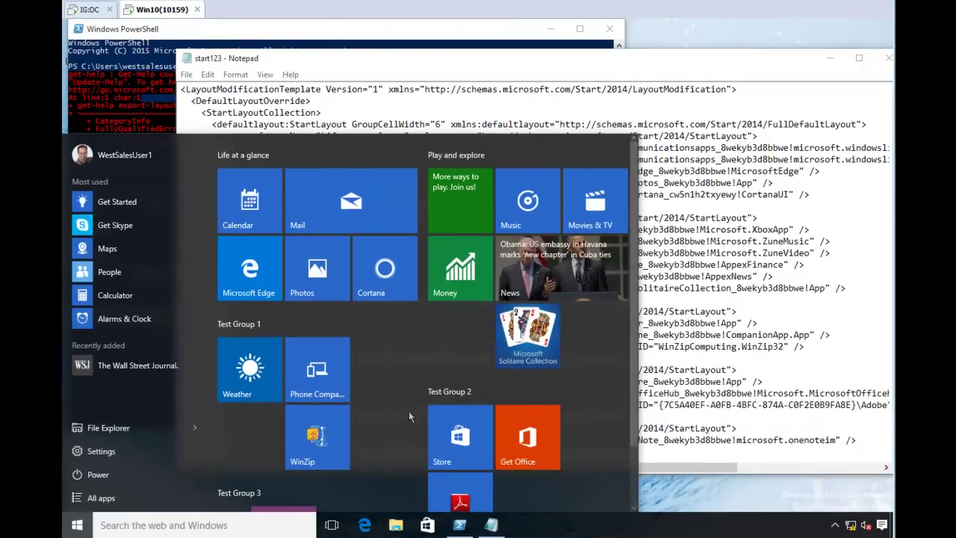
{"action": "left_click", "coordinate": [669, 383]}
{"action": "scroll", "coordinate": [429, 450], "scroll_direction": "down", "scroll_amount": 2}
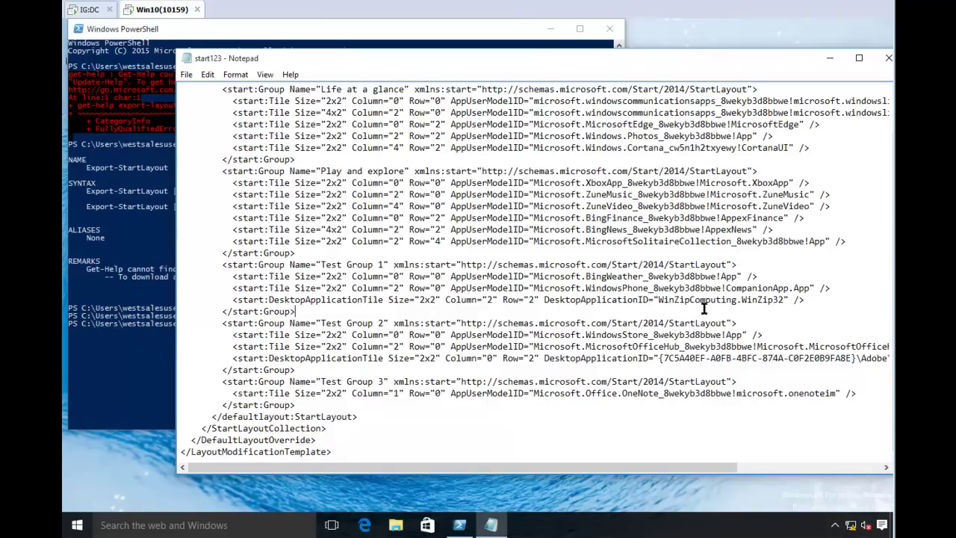
{"action": "left_click_drag", "start_coordinate": [704, 309], "coordinate": [684, 303]}
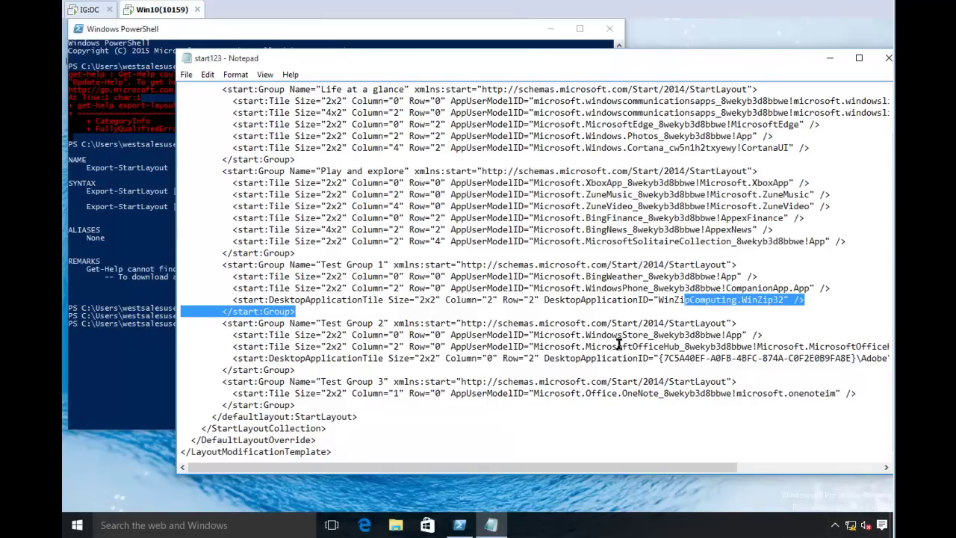
- Close Notepad and map \\dc\share as drive Y: with net use
{"action": "double_click", "coordinate": [189, 58]}
{"action": "left_click", "coordinate": [338, 238]}
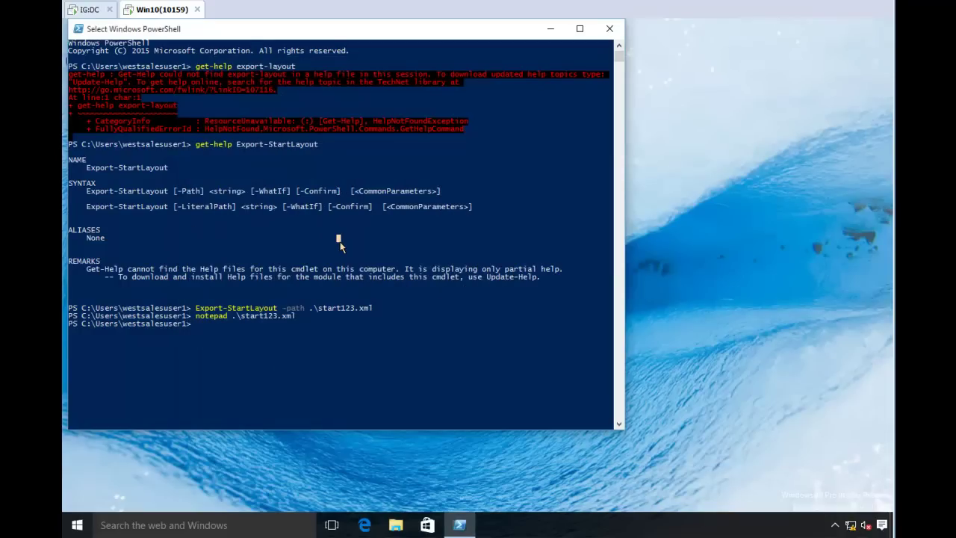
{"action": "type", "text": "net use * \\\\dc\\"}
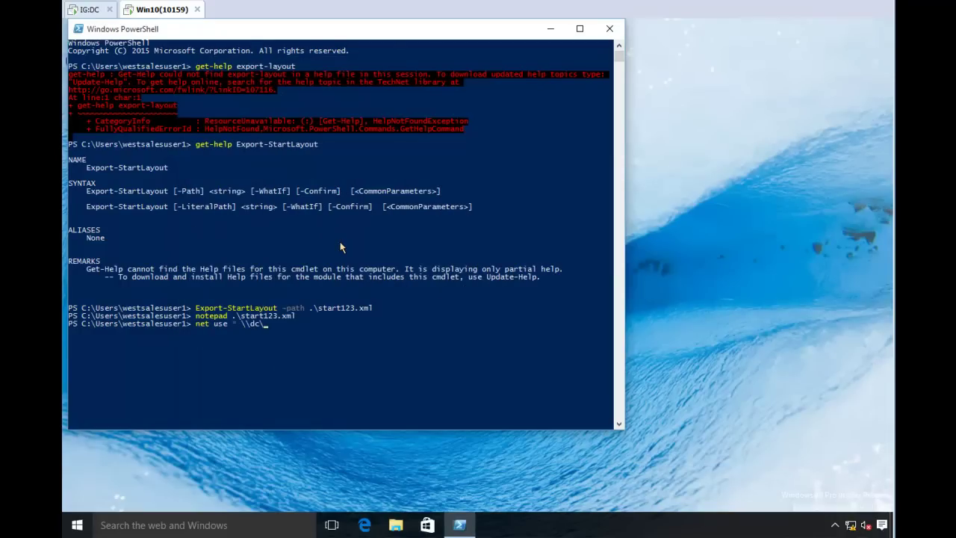
{"action": "type", "text": "share"}
{"action": "key", "text": "Return"}
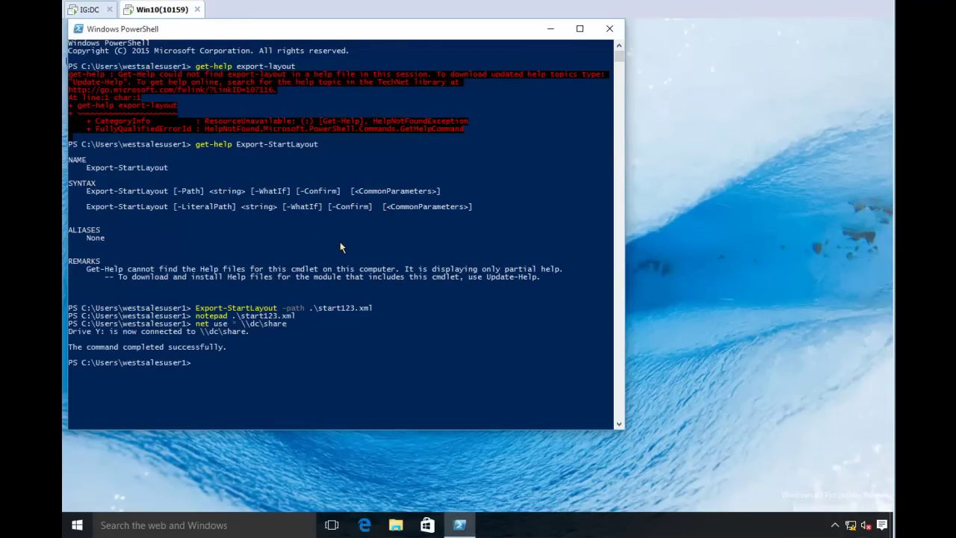
- Copy .\start123.xml onto the Y: drive
{"action": "type", "text": "copy .\\"}
{"action": "type", "text": "st"}
{"action": "key", "text": "Tab"}
{"action": "key", "text": "Return"}
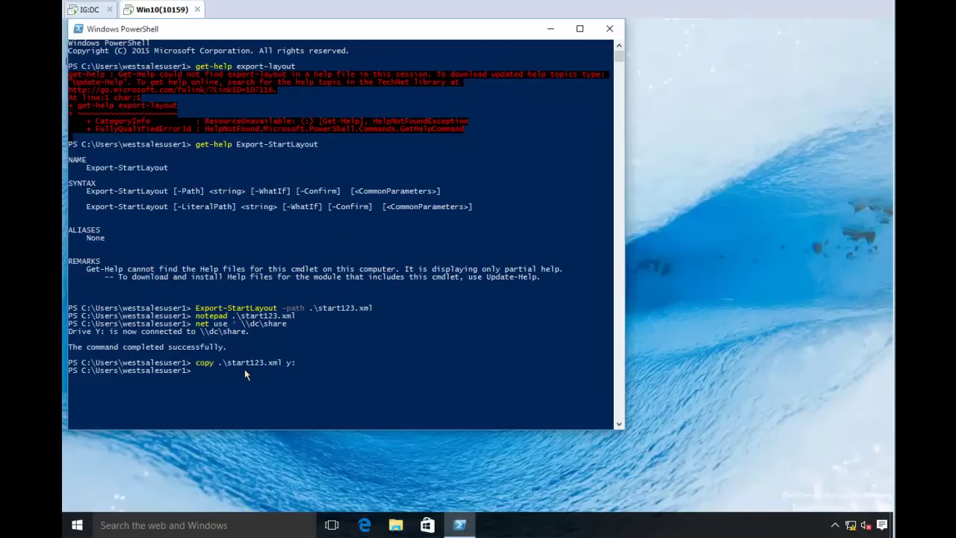
- Close PowerShell and sign out using the Start button's right-click Shut down or sign out menu
{"action": "left_click", "coordinate": [610, 28]}
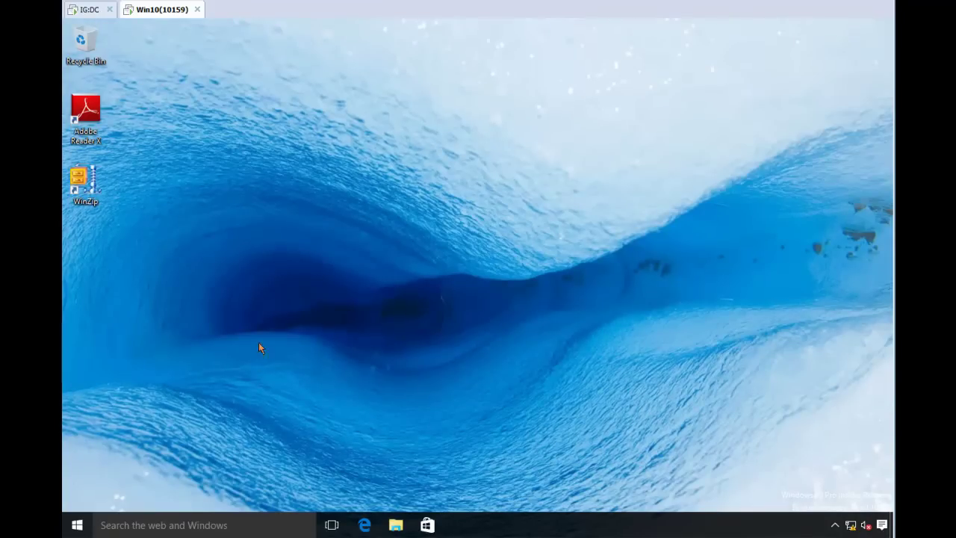
{"action": "left_click", "coordinate": [82, 525]}
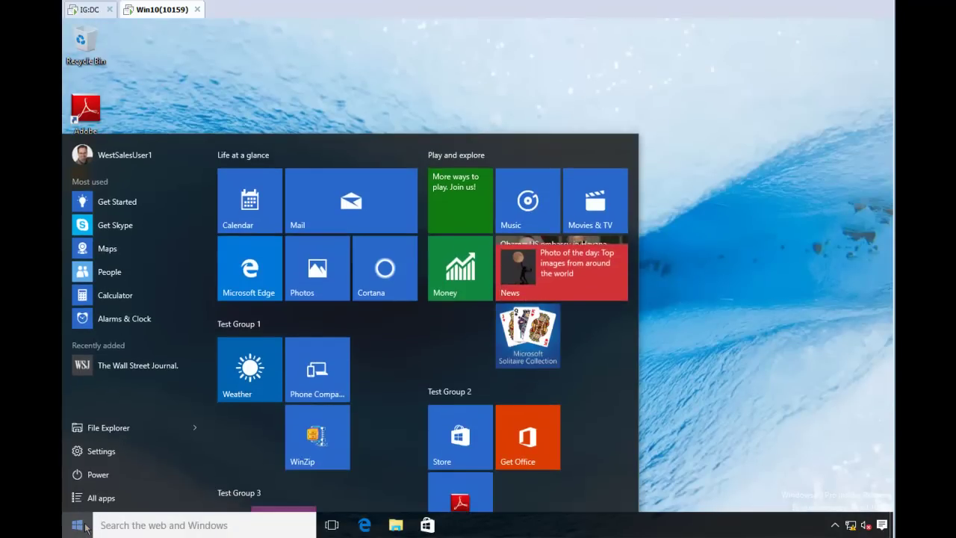
{"action": "right_click", "coordinate": [83, 525]}
{"action": "mouse_move", "coordinate": [123, 500]}
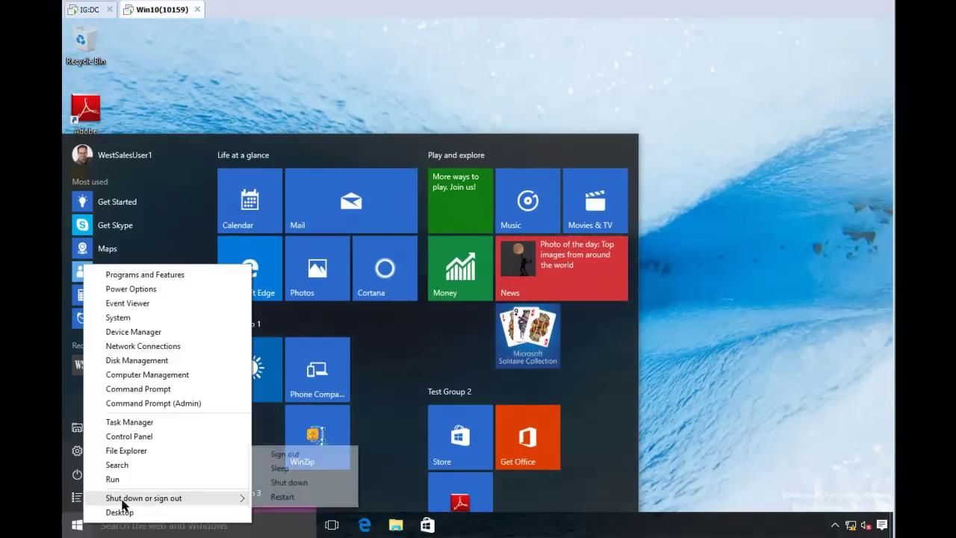
{"action": "left_click", "coordinate": [284, 454]}
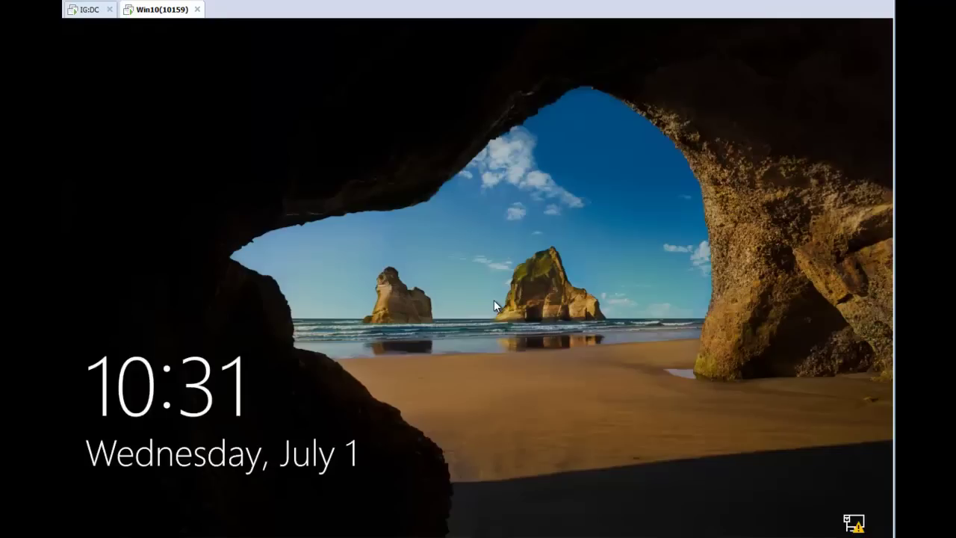
- Choose Other user, enter the West Sales user's credentials, and retry after the sign-in error
{"action": "left_click", "coordinate": [494, 300]}
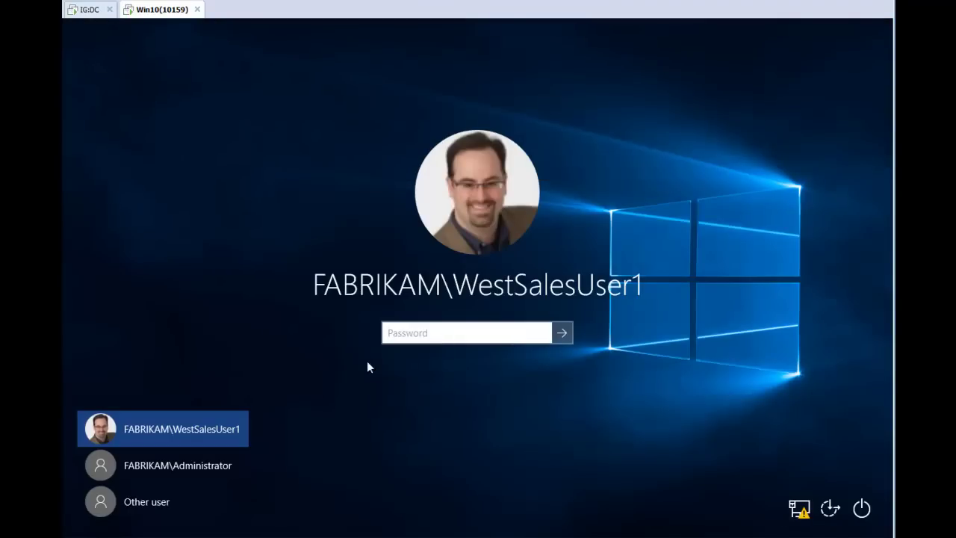
{"action": "left_click", "coordinate": [184, 494]}
{"action": "type", "text": "w"}
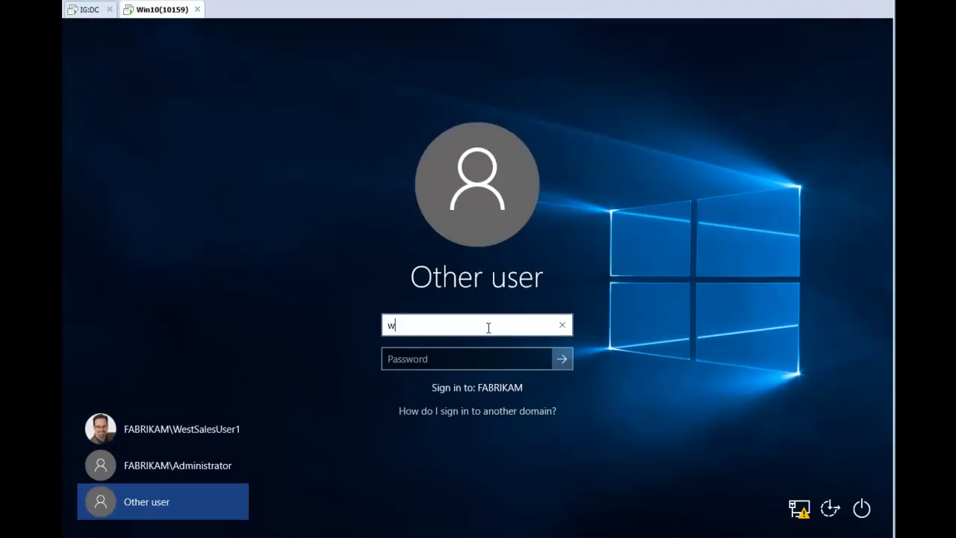
{"action": "type", "text": "estsalesus"}
{"action": "type", "text": "edr"}
{"action": "key", "text": "Return"}
{"action": "key", "text": "Return"}
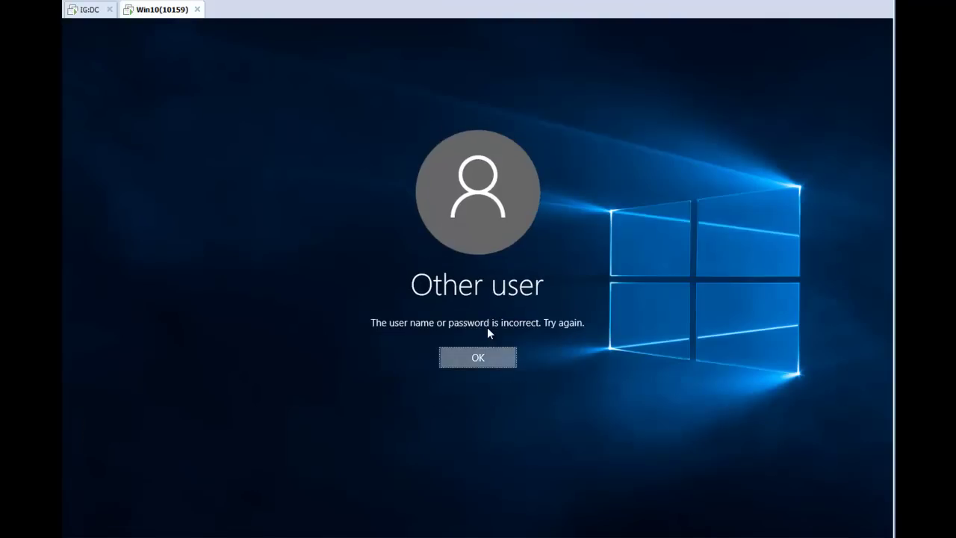
{"action": "key", "text": "Return"}
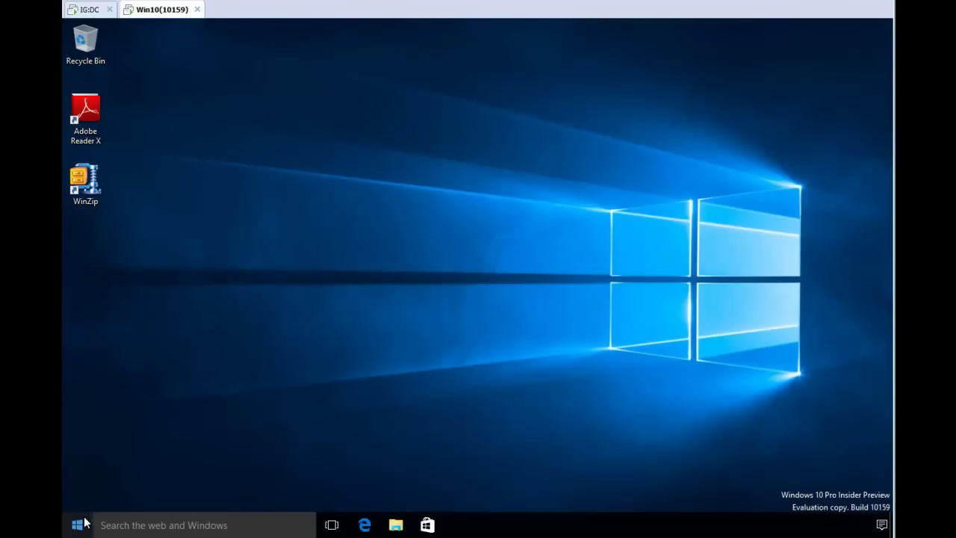
- Scroll through the new user's default Start tiles, then sign out from the Start context menu
{"action": "left_click", "coordinate": [76, 525]}
{"action": "scroll", "coordinate": [352, 405], "scroll_direction": "down", "scroll_amount": 2}
{"action": "scroll", "coordinate": [352, 403], "scroll_direction": "down", "scroll_amount": 1}
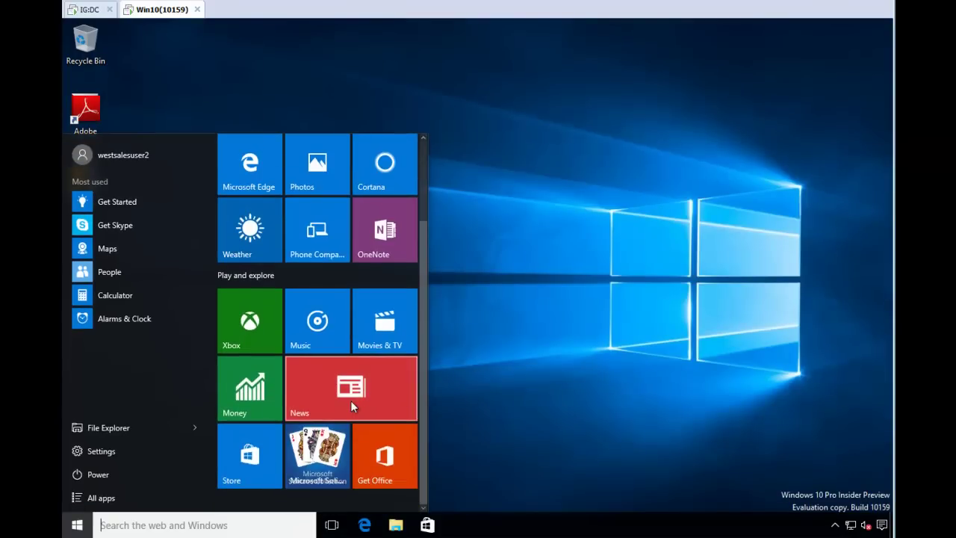
{"action": "scroll", "coordinate": [350, 400], "scroll_direction": "up", "scroll_amount": 2}
{"action": "scroll", "coordinate": [350, 395], "scroll_direction": "down", "scroll_amount": 2}
{"action": "scroll", "coordinate": [349, 394], "scroll_direction": "up", "scroll_amount": 2}
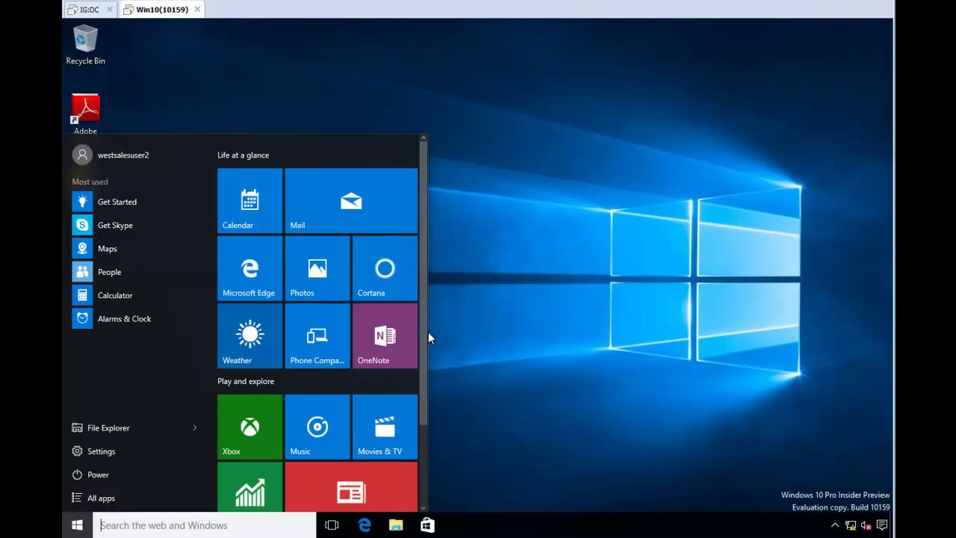
{"action": "right_click", "coordinate": [77, 525]}
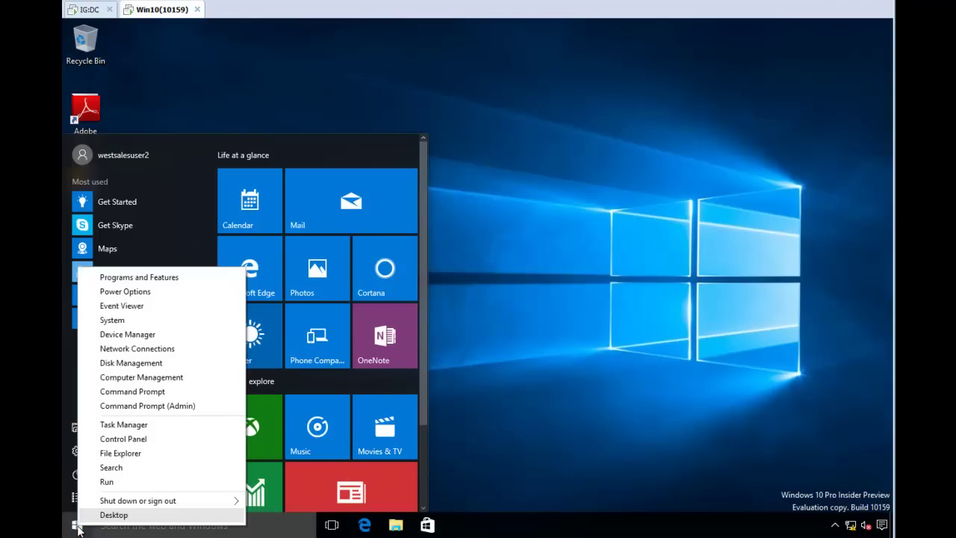
{"action": "mouse_move", "coordinate": [236, 500]}
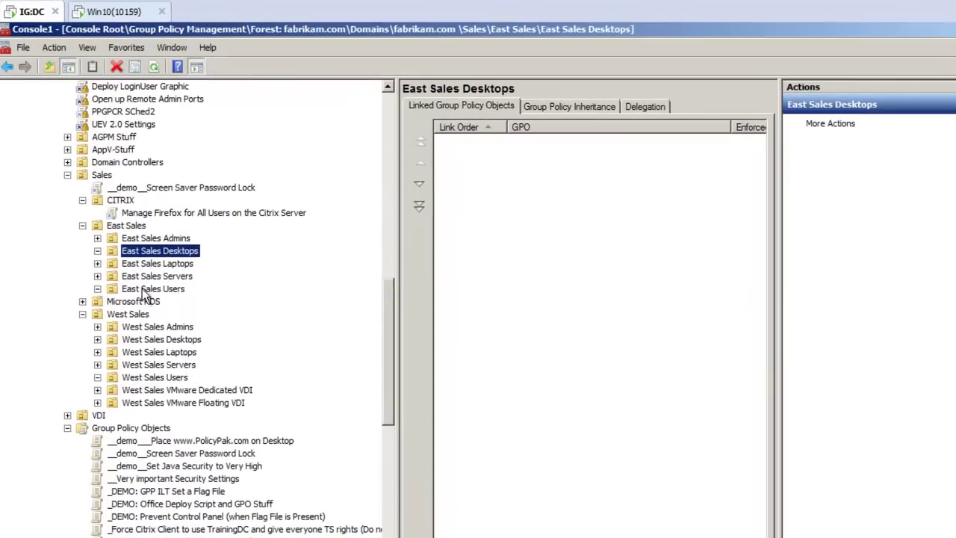
- Create a GPO named 'Force Same Win 10 Start Menu' linked to West Sales Users and open it for editing
{"action": "right_click", "coordinate": [154, 379]}
{"action": "left_click", "coordinate": [179, 388]}
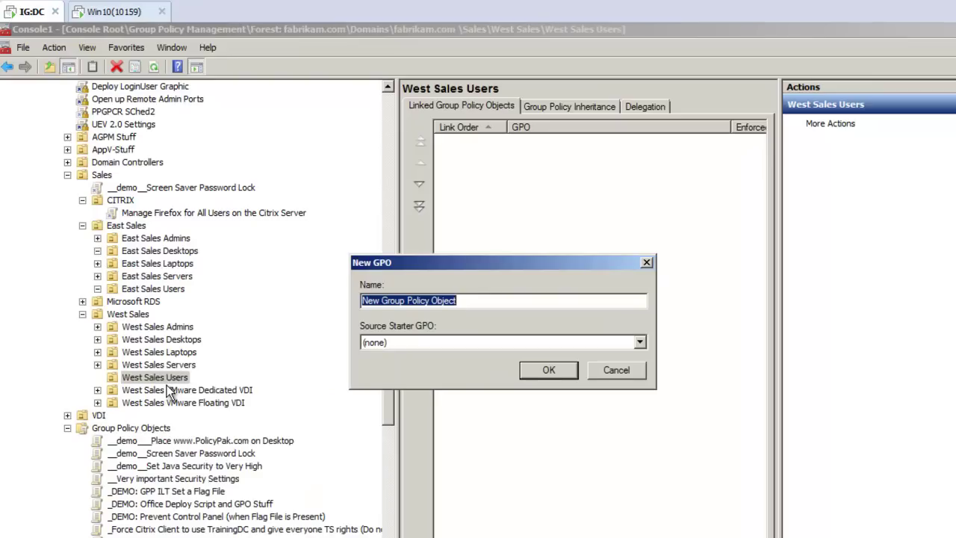
{"action": "type", "text": "For"}
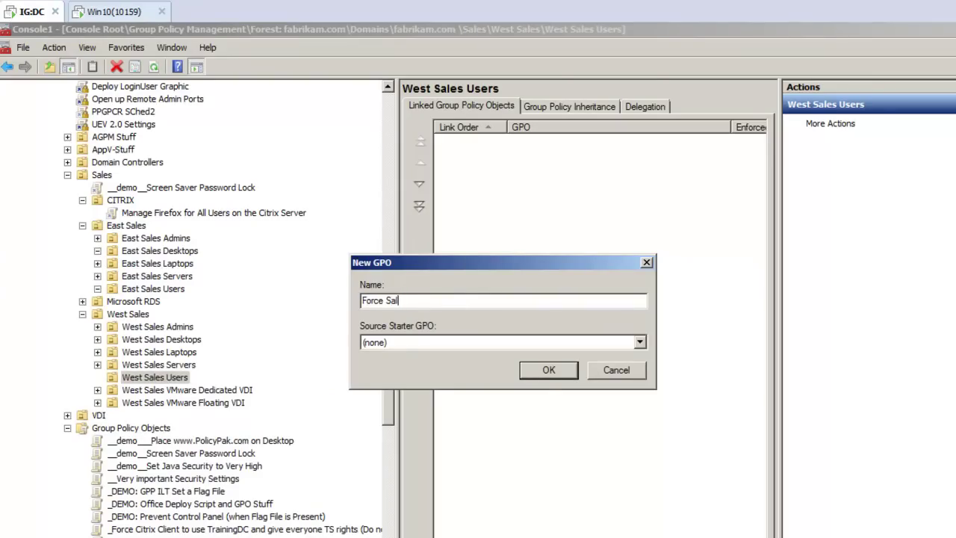
{"action": "type", "text": "ce Same Win 10 Start Menu"}
{"action": "key", "text": "Return"}
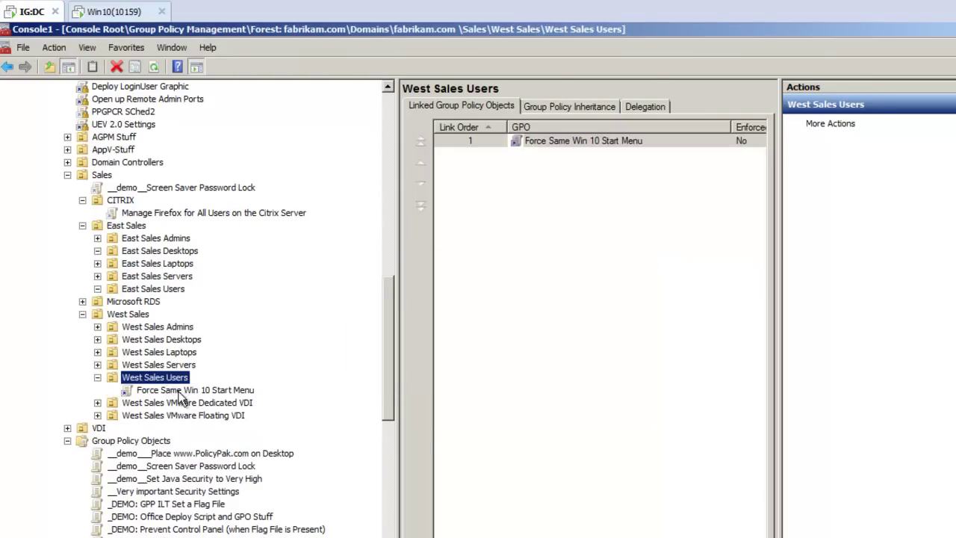
{"action": "right_click", "coordinate": [189, 392]}
{"action": "key", "text": "Escape"}
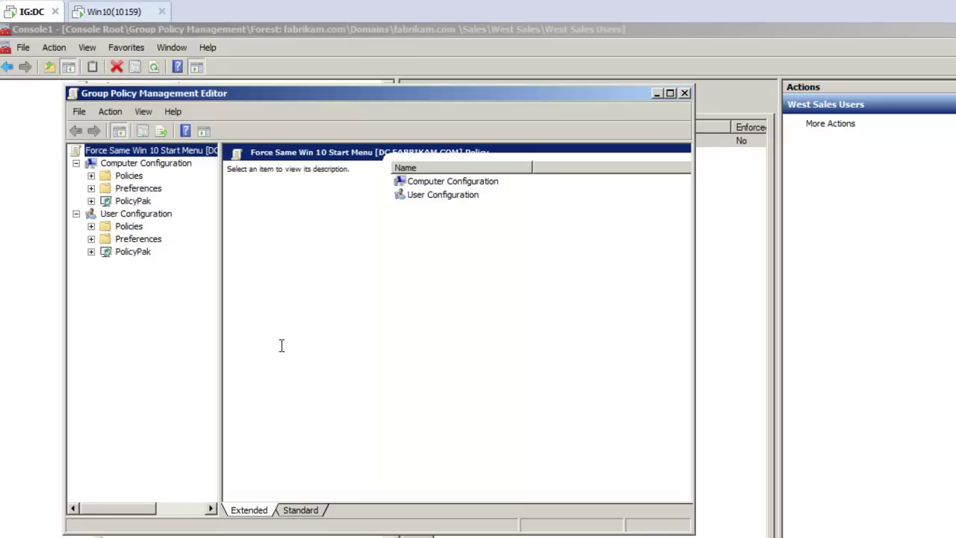
- Enable the Start Layout policy under Start Menu and Taskbar with layout file \dc\share\start123.xml
{"action": "left_click", "coordinate": [91, 226]}
{"action": "double_click", "coordinate": [163, 267]}
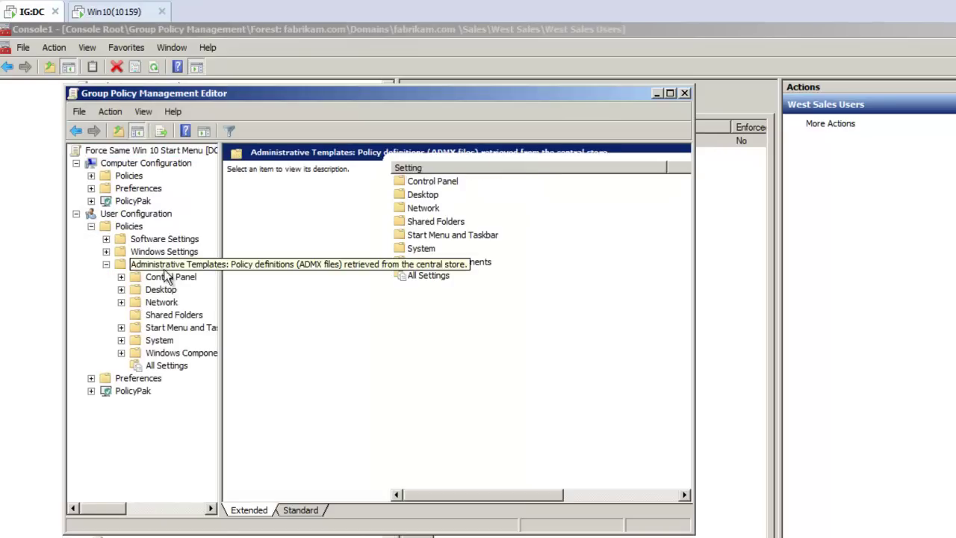
{"action": "left_click", "coordinate": [179, 327]}
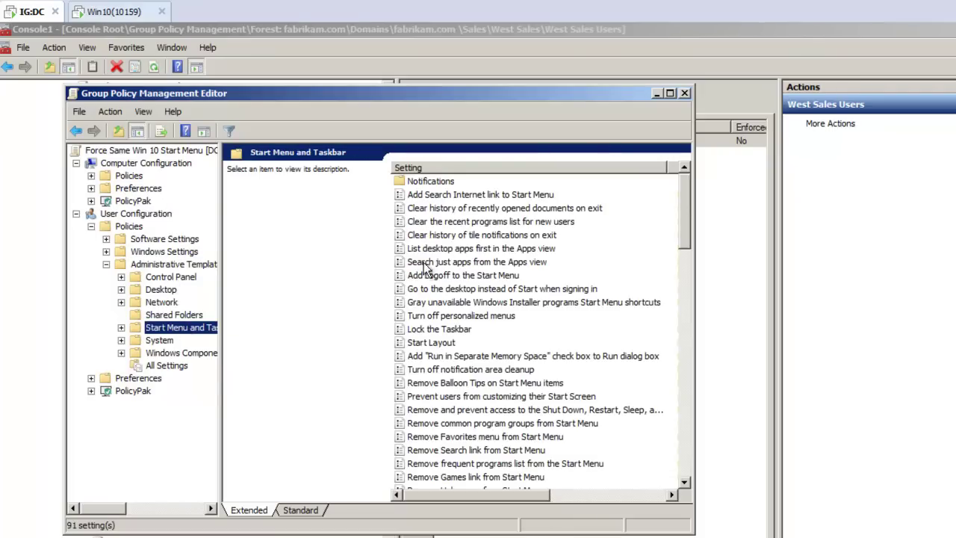
{"action": "left_click", "coordinate": [444, 345]}
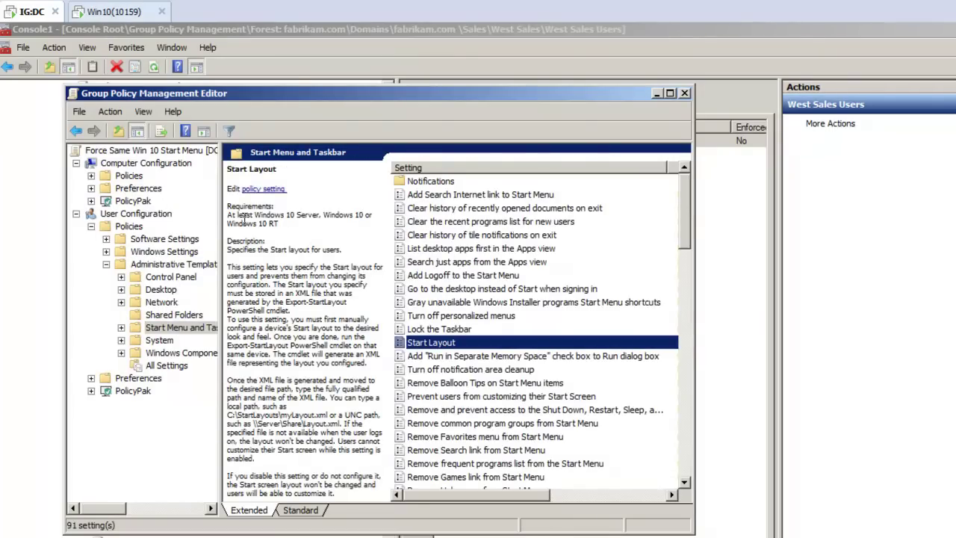
{"action": "double_click", "coordinate": [429, 342]}
{"action": "left_click", "coordinate": [148, 238]}
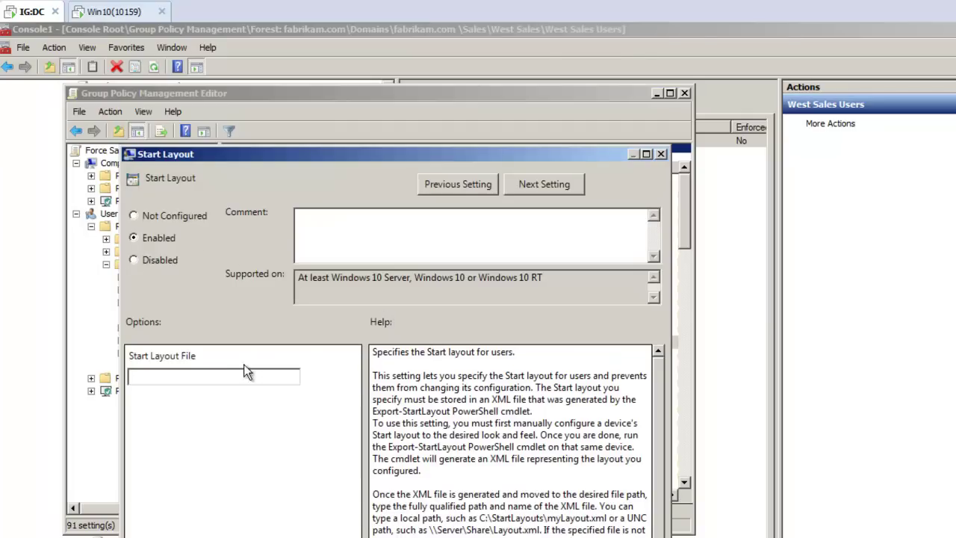
{"action": "left_click", "coordinate": [241, 373]}
{"action": "type", "text": "\\dc\\share\\start123.xml"}
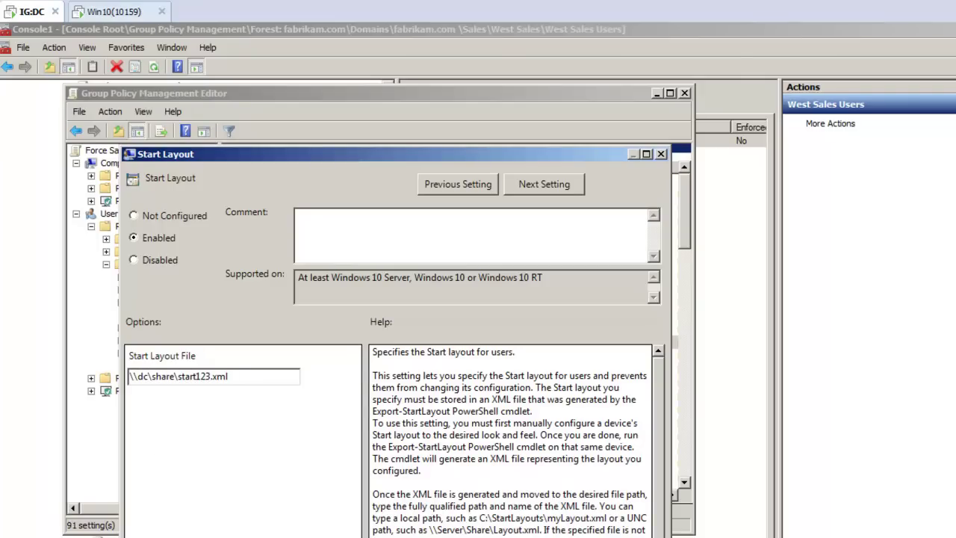
- Check the C:\share folder in File Explorer, then apply and close the Start Layout setting
{"action": "key", "text": "super+e"}
{"action": "left_click", "coordinate": [342, 194]}
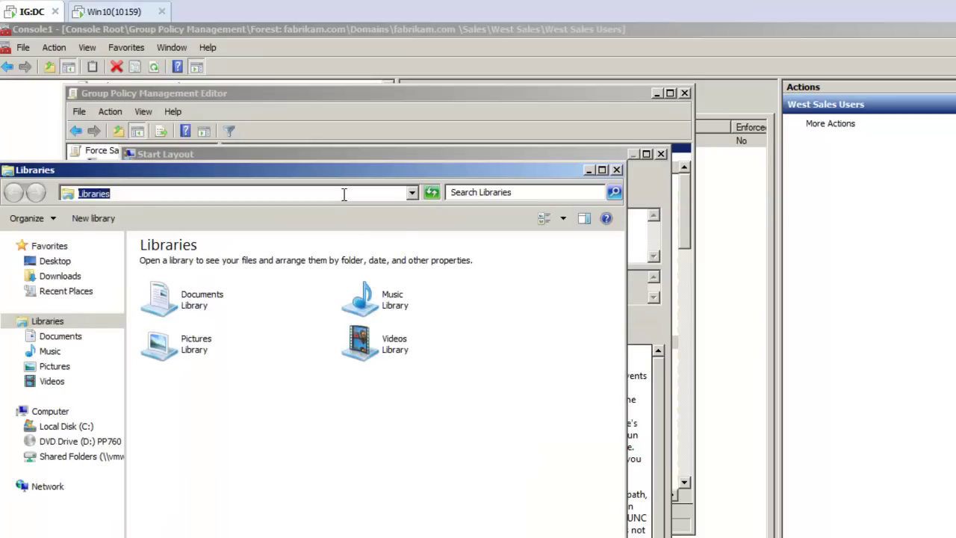
{"action": "type", "text": "c:\\share"}
{"action": "key", "text": "Return"}
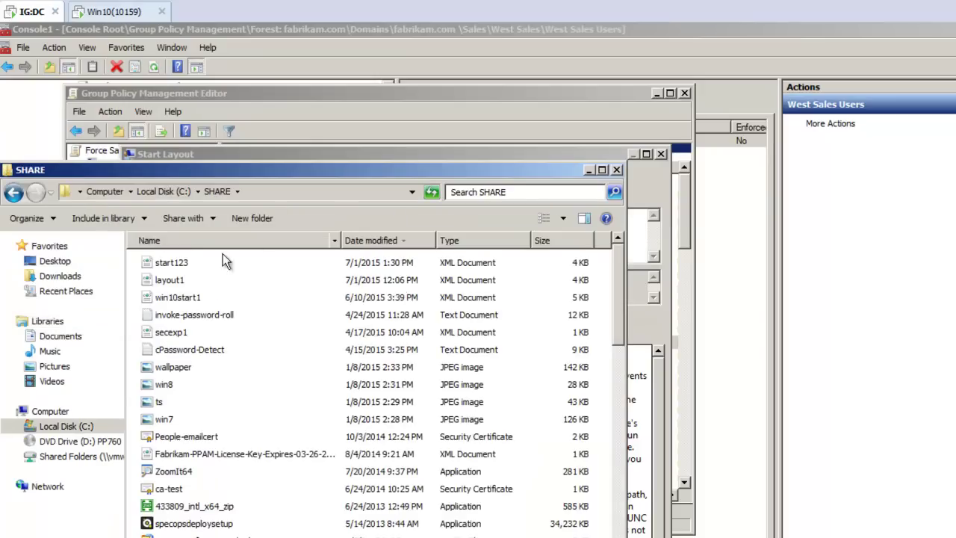
{"action": "left_click_drag", "start_coordinate": [247, 174], "coordinate": [688, 356]}
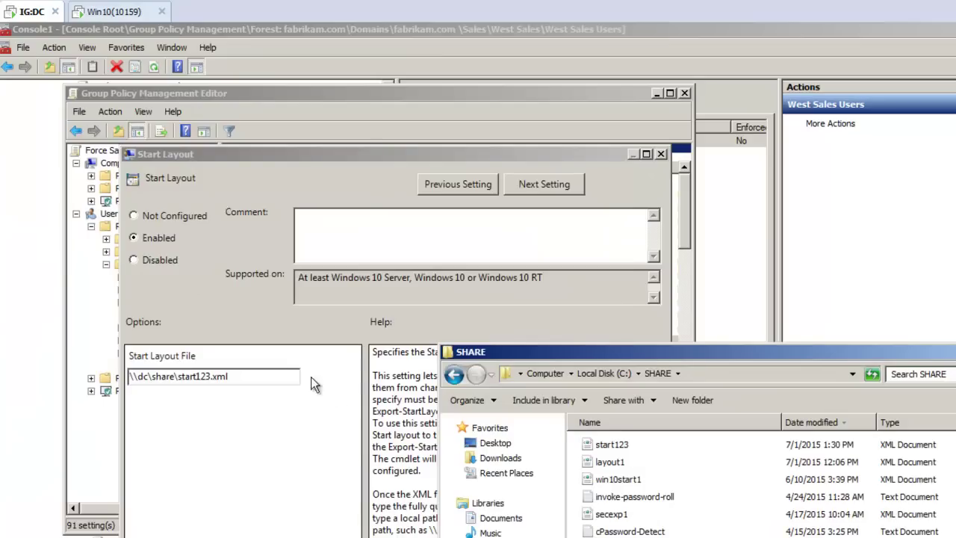
{"action": "left_click", "coordinate": [366, 165]}
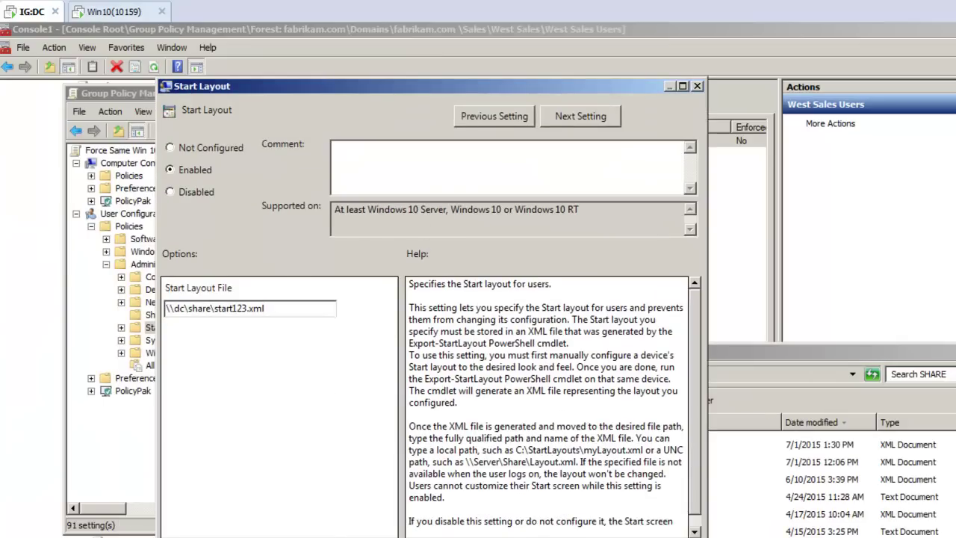
{"action": "key", "text": "Return"}
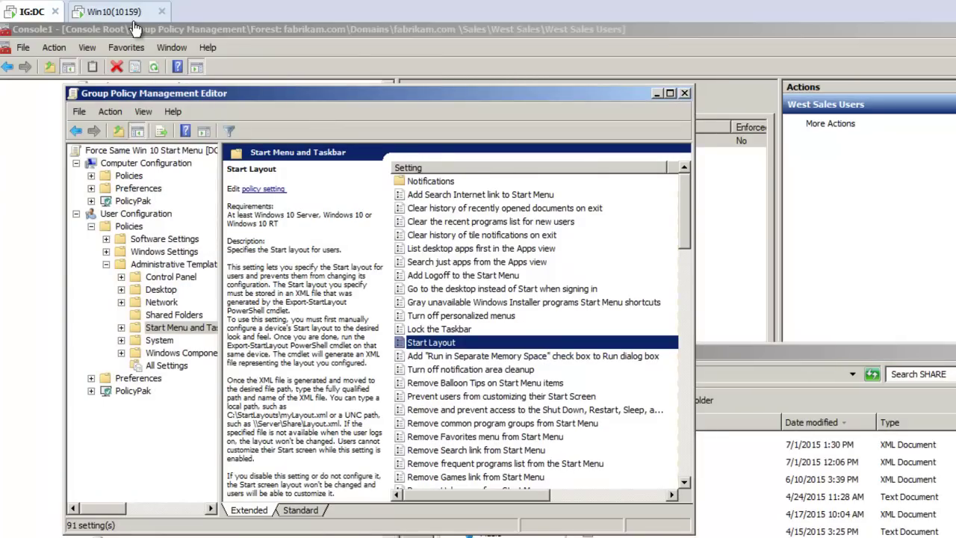
- Switch to the Win10 VM and sign in with the test user's password
{"action": "left_click", "coordinate": [125, 12]}
{"action": "left_click", "coordinate": [312, 292]}
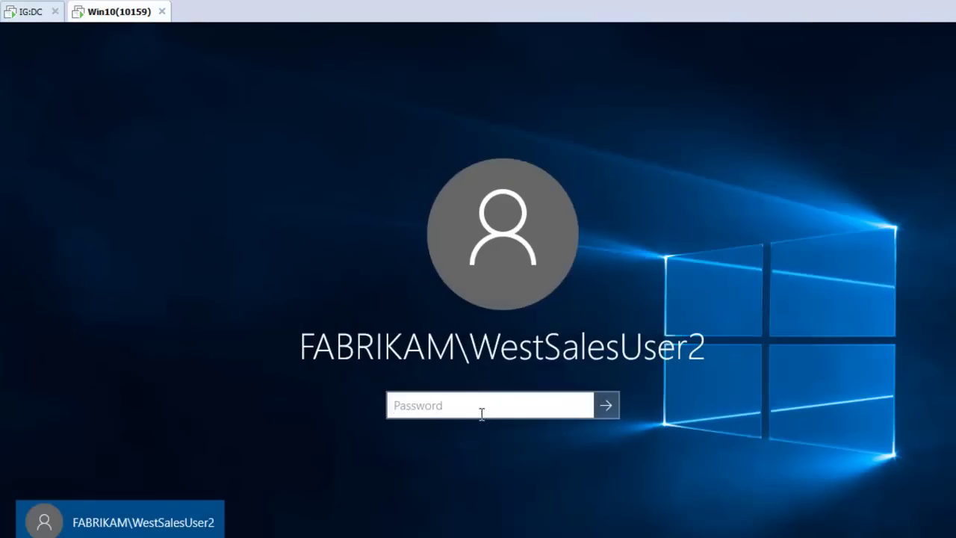
{"action": "type", "text": "Pa$$w0rd"}
{"action": "key", "text": "Return"}
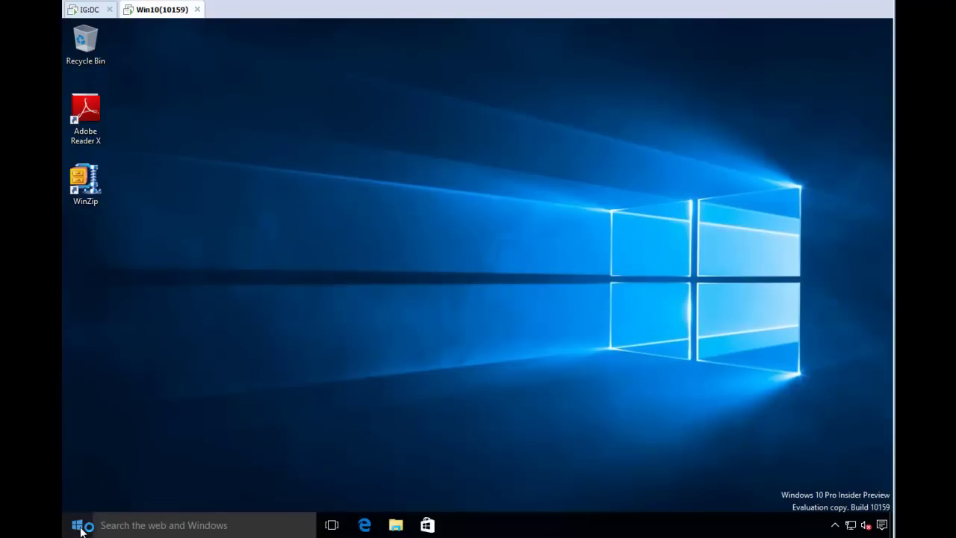
- Open the Start menu and scroll through the enforced Test Group 1 and 2 tiles
{"action": "left_click", "coordinate": [81, 526]}
{"action": "scroll", "coordinate": [355, 404], "scroll_direction": "down", "scroll_amount": 5}
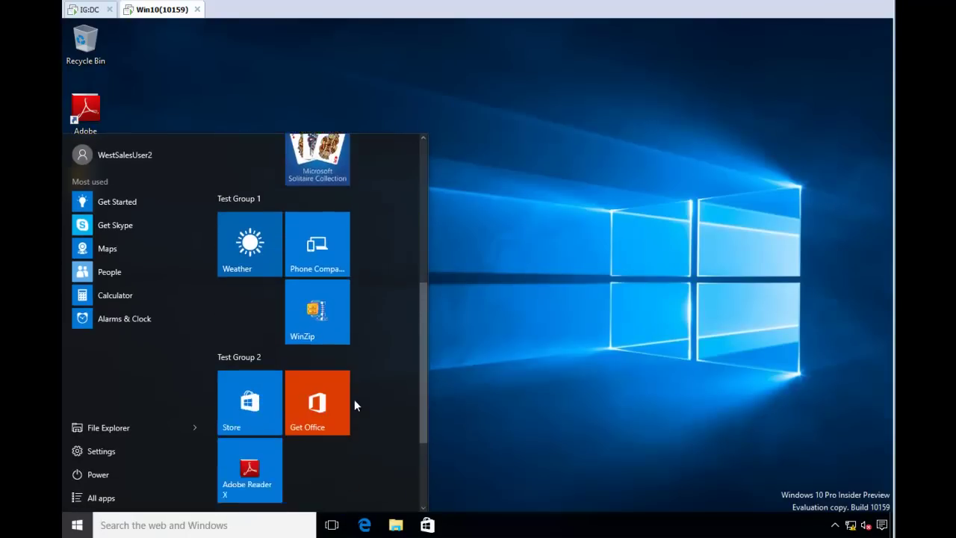
{"action": "scroll", "coordinate": [354, 405], "scroll_direction": "down", "scroll_amount": 2}
{"action": "scroll", "coordinate": [351, 375], "scroll_direction": "up", "scroll_amount": 2}
{"action": "scroll", "coordinate": [351, 372], "scroll_direction": "down", "scroll_amount": 3}
{"action": "scroll", "coordinate": [348, 351], "scroll_direction": "up", "scroll_amount": 4}
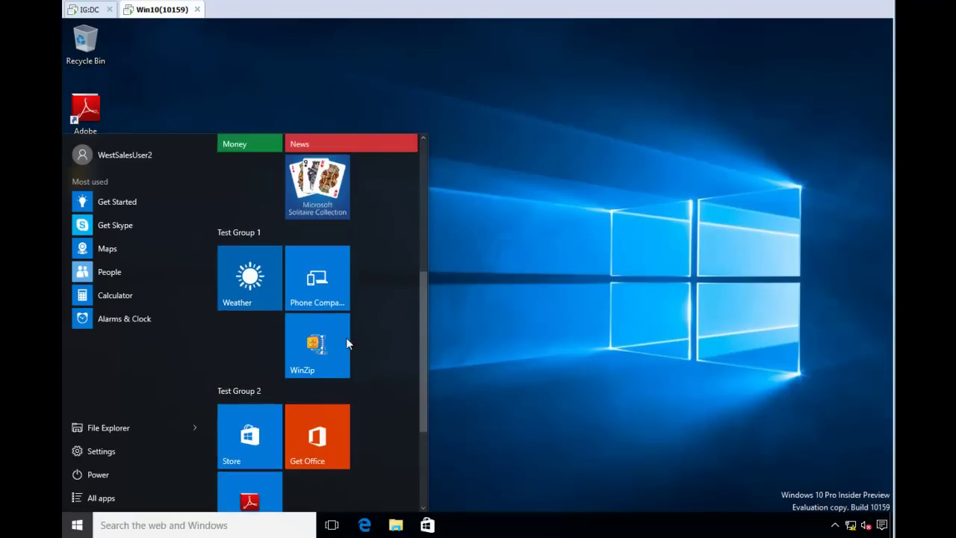
{"action": "scroll", "coordinate": [348, 344], "scroll_direction": "down", "scroll_amount": 3}
{"action": "scroll", "coordinate": [362, 366], "scroll_direction": "up", "scroll_amount": 2}
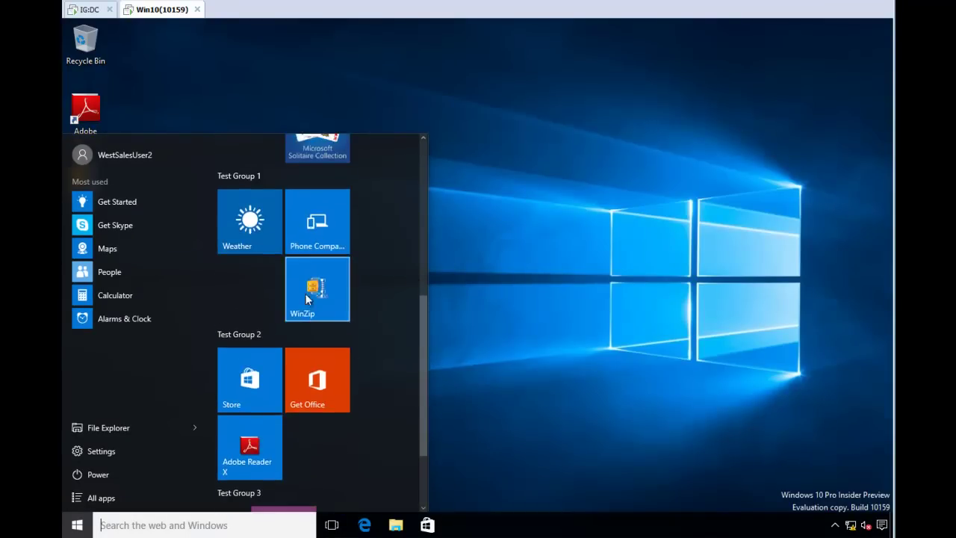
- Move focus across the Weather and Get Office tiles in the locked groups
{"action": "left_click", "coordinate": [243, 281]}
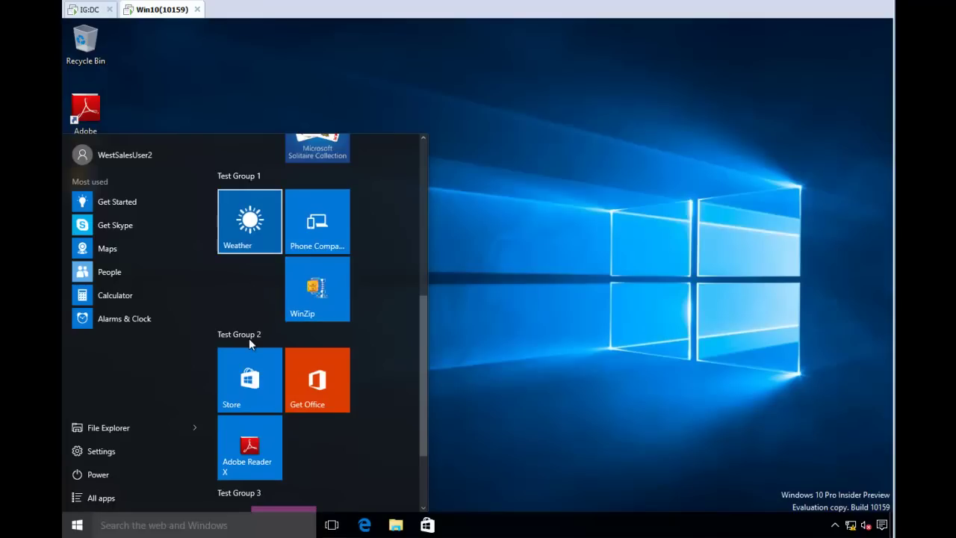
{"action": "key", "text": "Down"}
{"action": "key", "text": "Up"}
{"action": "key", "text": "Down"}
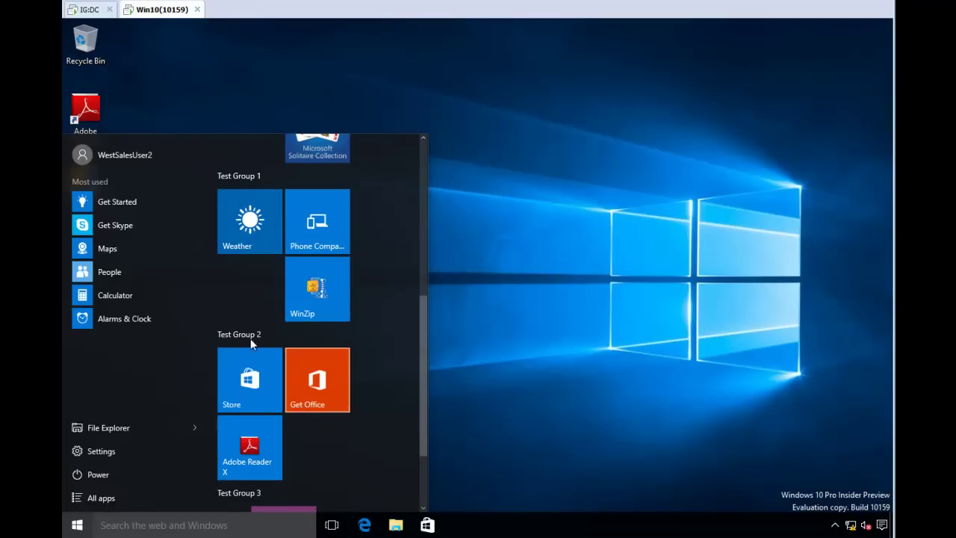
- Try dragging Calculator and Alarms & Clock into the tile area to confirm adding is blocked
{"action": "left_click_drag", "start_coordinate": [115, 294], "coordinate": [273, 295]}
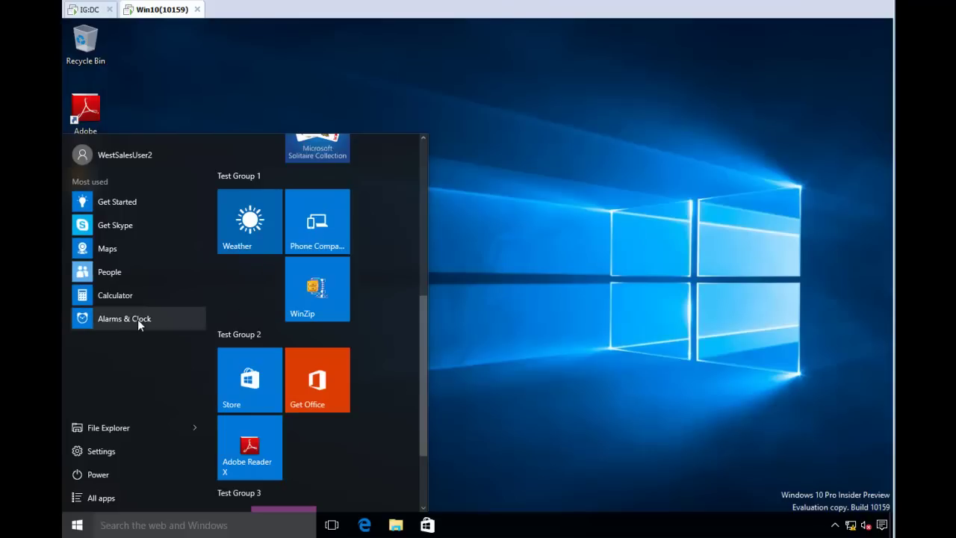
{"action": "left_click_drag", "start_coordinate": [137, 319], "coordinate": [269, 299]}
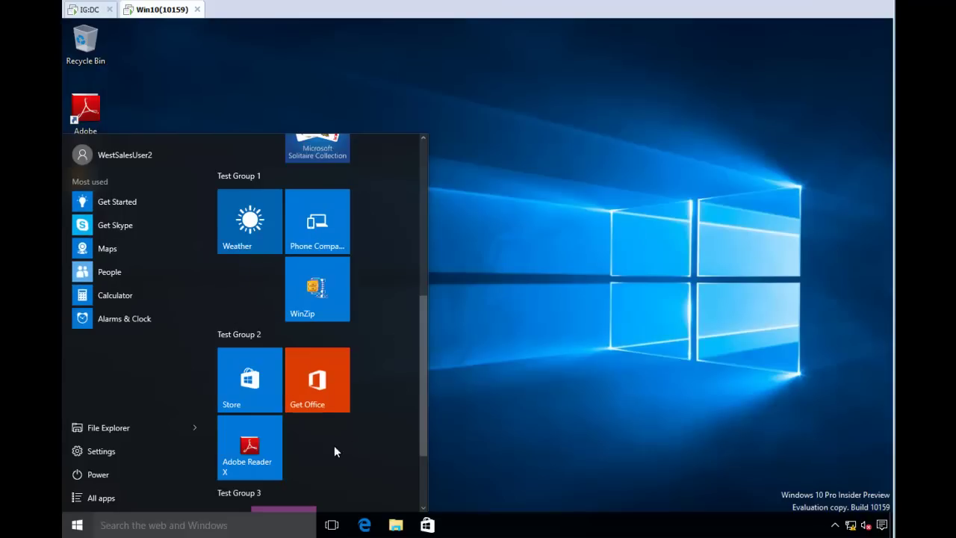
{"action": "scroll", "coordinate": [338, 441], "scroll_direction": "down", "scroll_amount": 2}
{"action": "scroll", "coordinate": [311, 417], "scroll_direction": "up", "scroll_amount": 2}
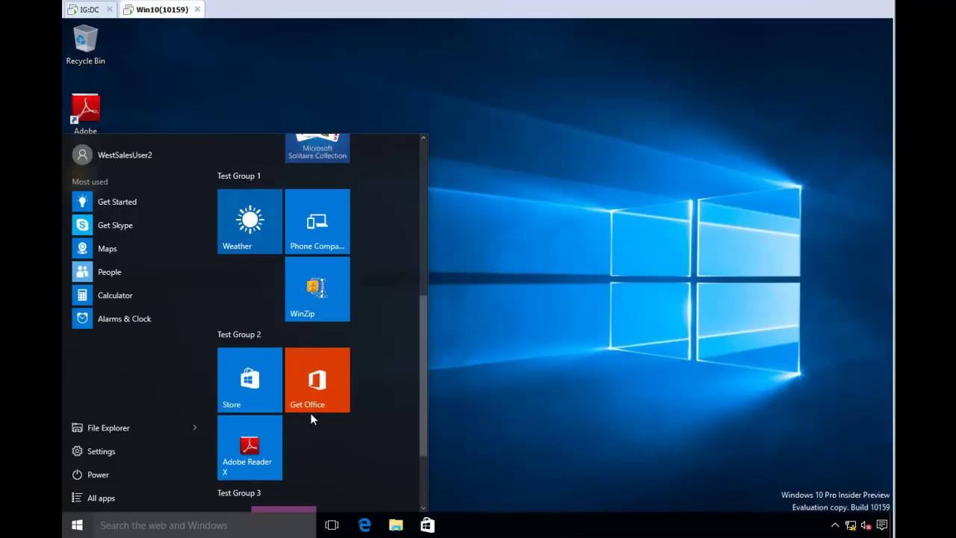